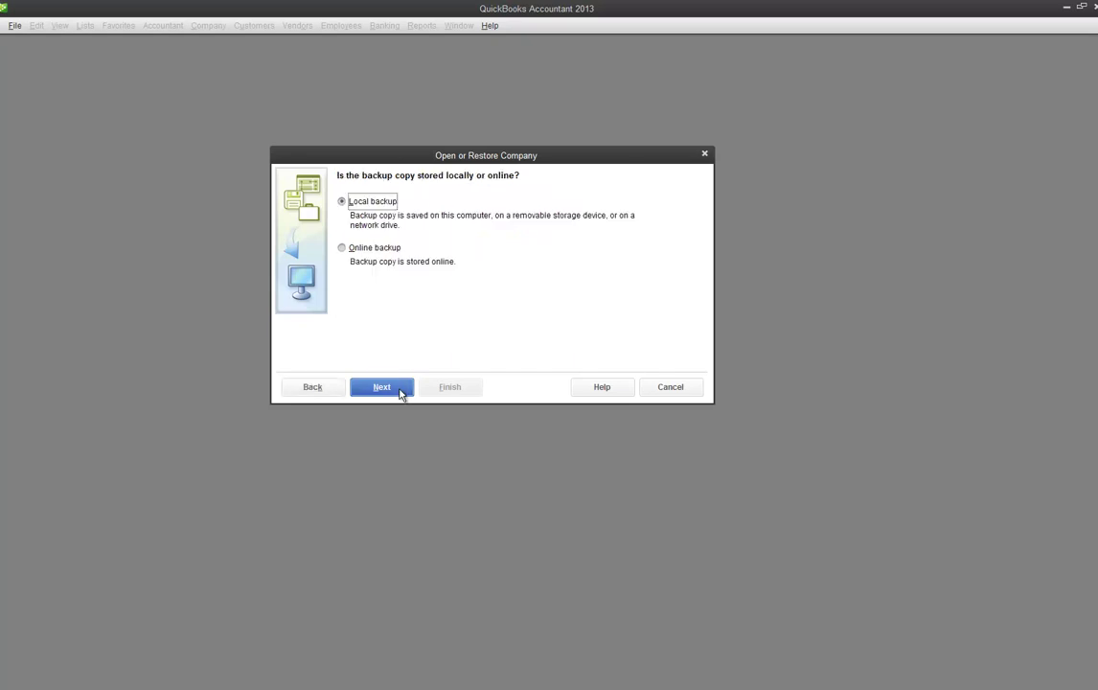
Keep Local backup selected and continue to the Open Backup Copy file browser.
{"action": "left_click", "coordinate": [400, 391]}
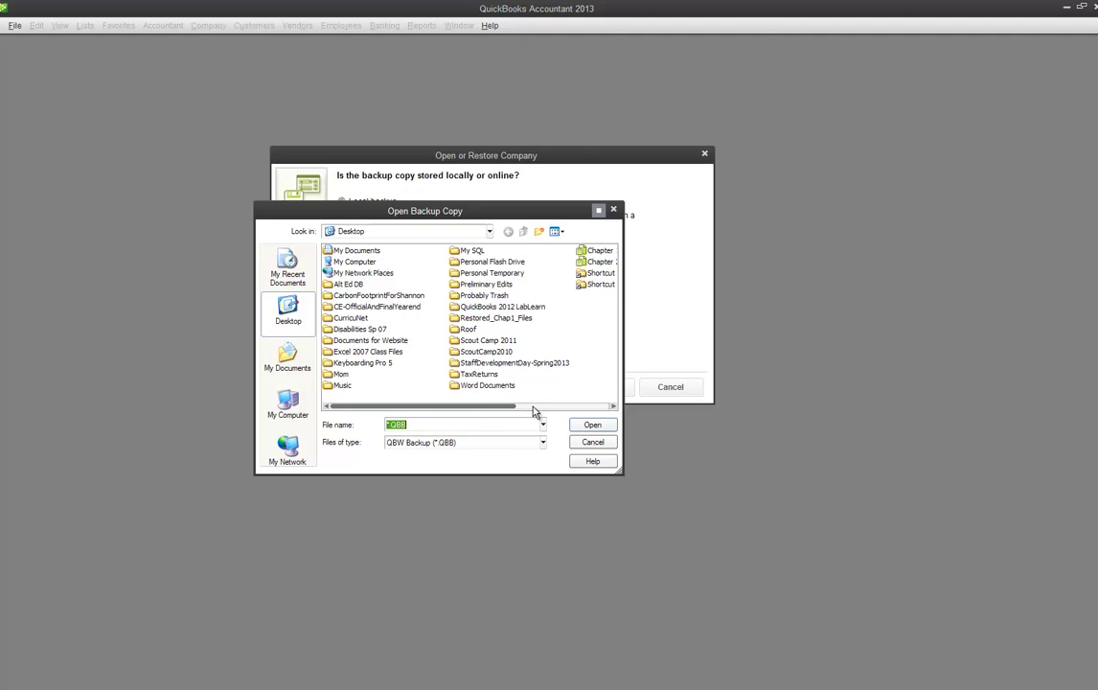
Select and open the Chapter 2 DATA.QBB backup file.
{"action": "left_click", "coordinate": [614, 407]}
{"action": "left_click", "coordinate": [492, 261]}
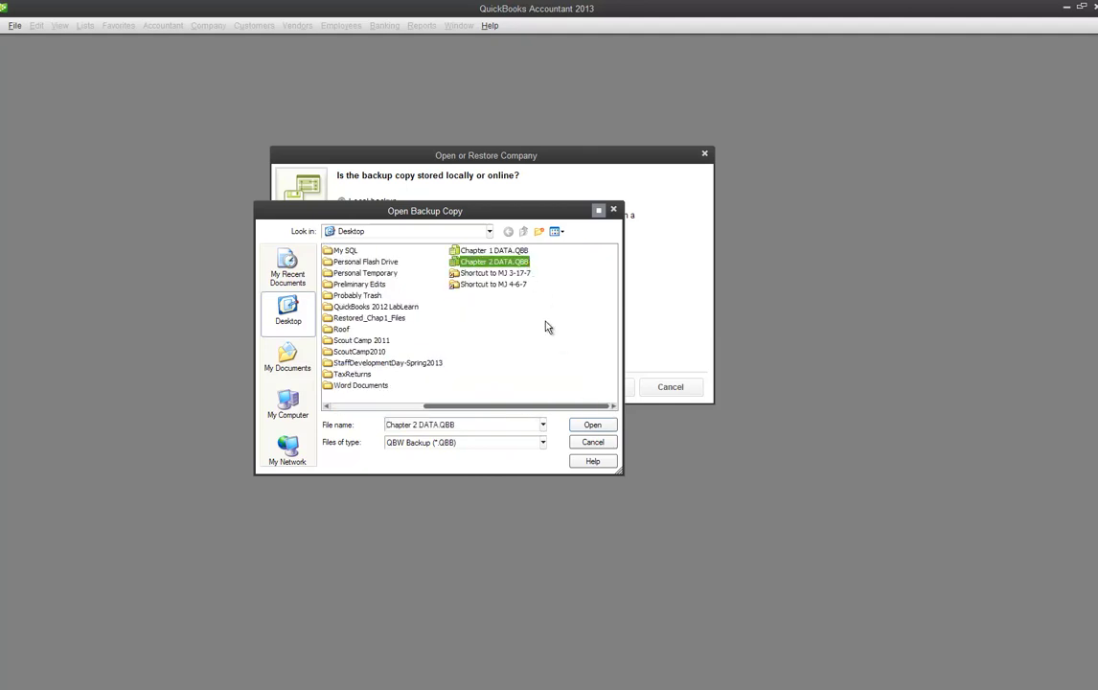
{"action": "left_click", "coordinate": [591, 427]}
Save the restored company file as your surname followed by 'Chapter2' and start restoring.
{"action": "left_click", "coordinate": [397, 387]}
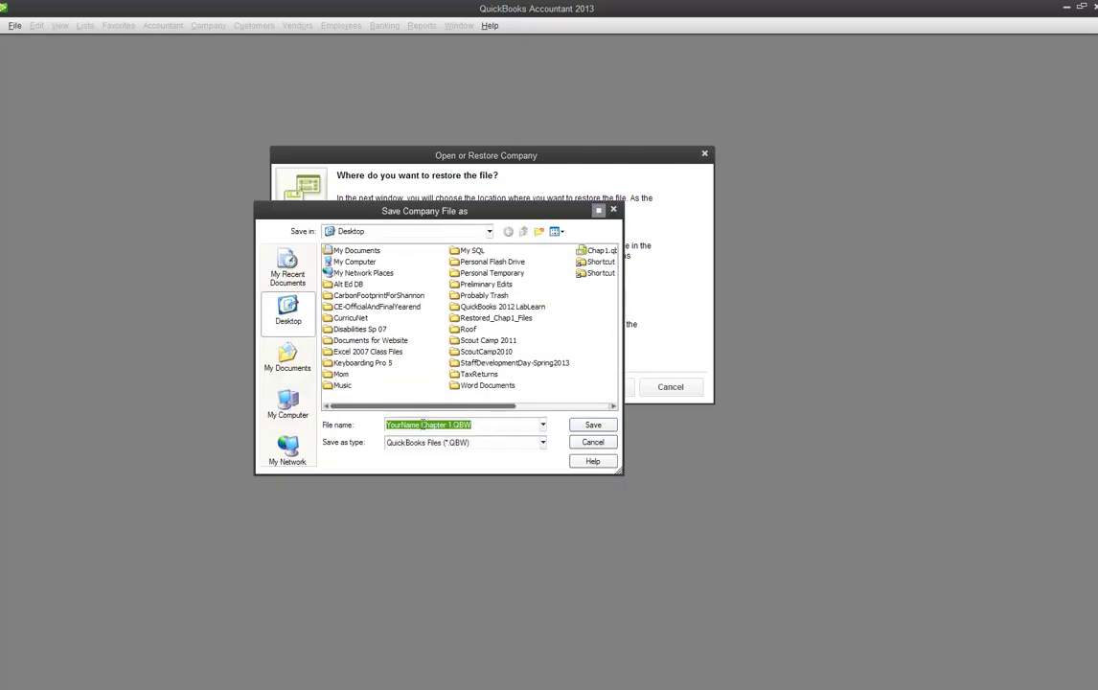
{"action": "left_click_drag", "start_coordinate": [450, 424], "coordinate": [342, 426]}
{"action": "type", "text": "DuganCha"}
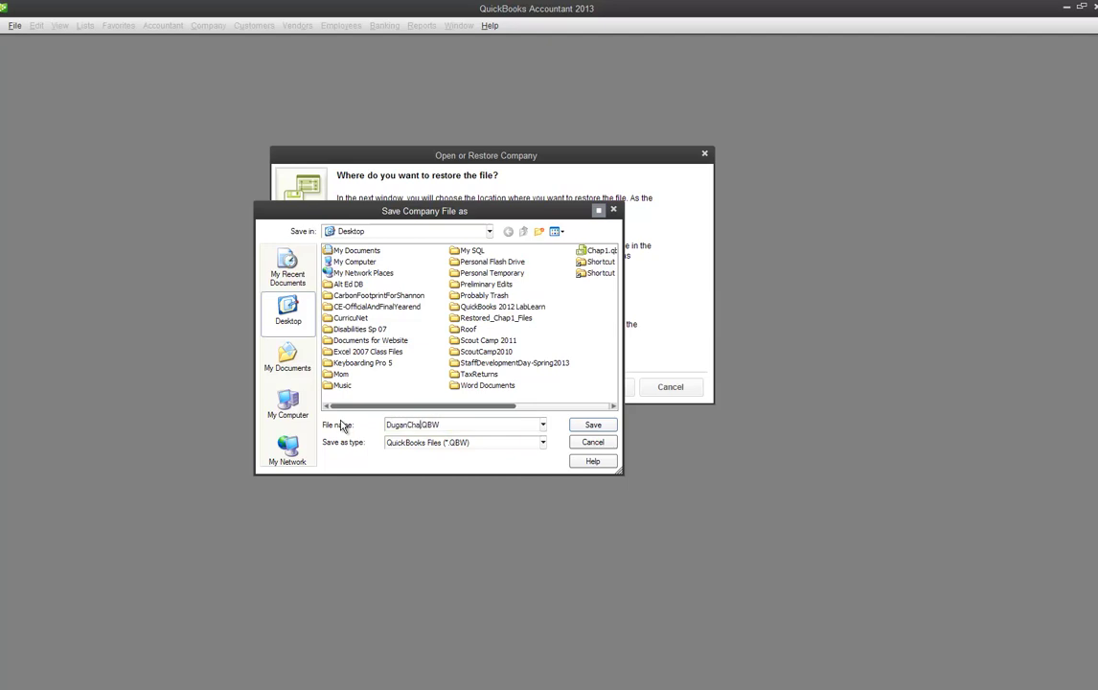
{"action": "type", "text": "pter21"}
{"action": "key", "text": "BackSpace"}
{"action": "key", "text": "Return"}
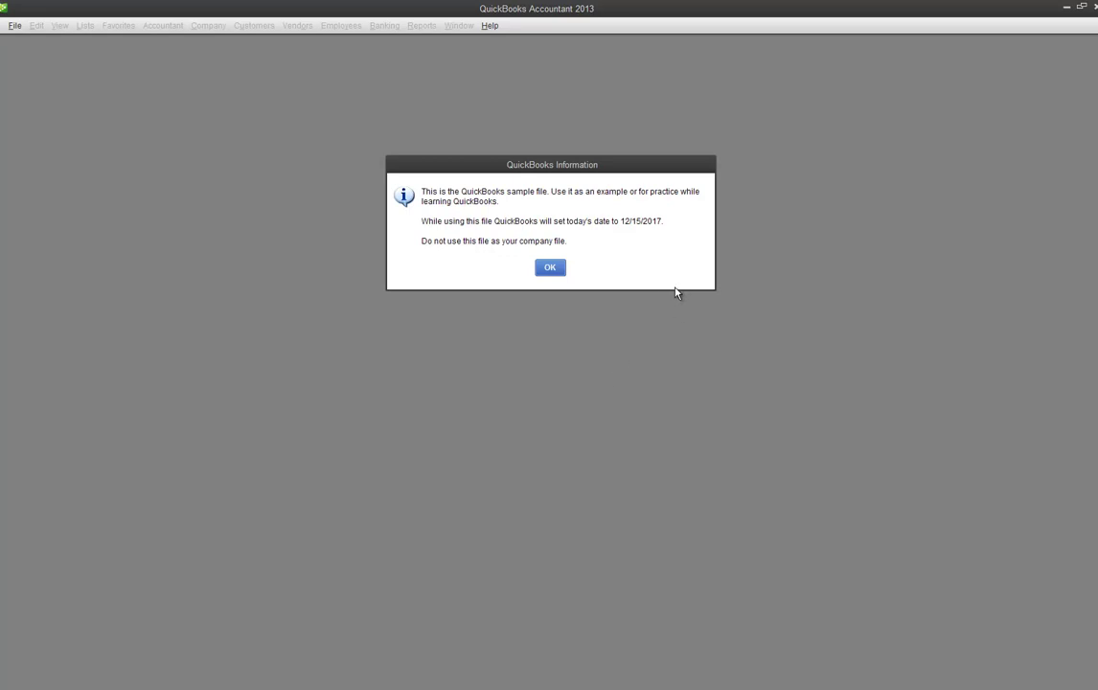
Acknowledge the sample-file notice and the successful-restore message.
{"action": "left_click", "coordinate": [552, 270]}
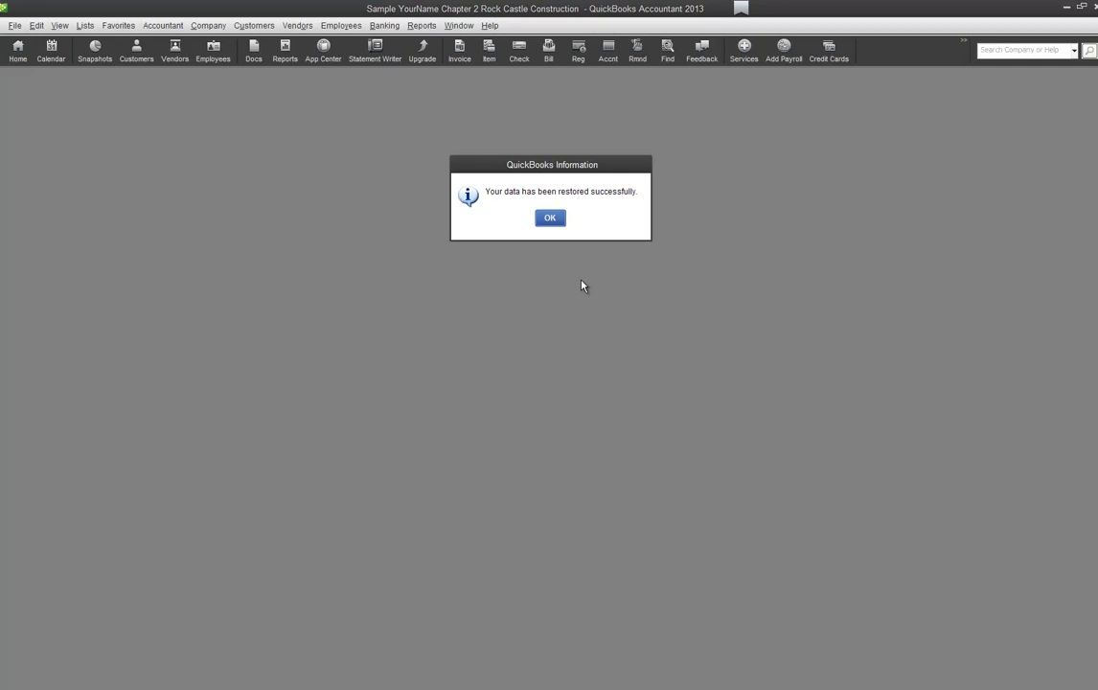
{"action": "left_click", "coordinate": [553, 222]}
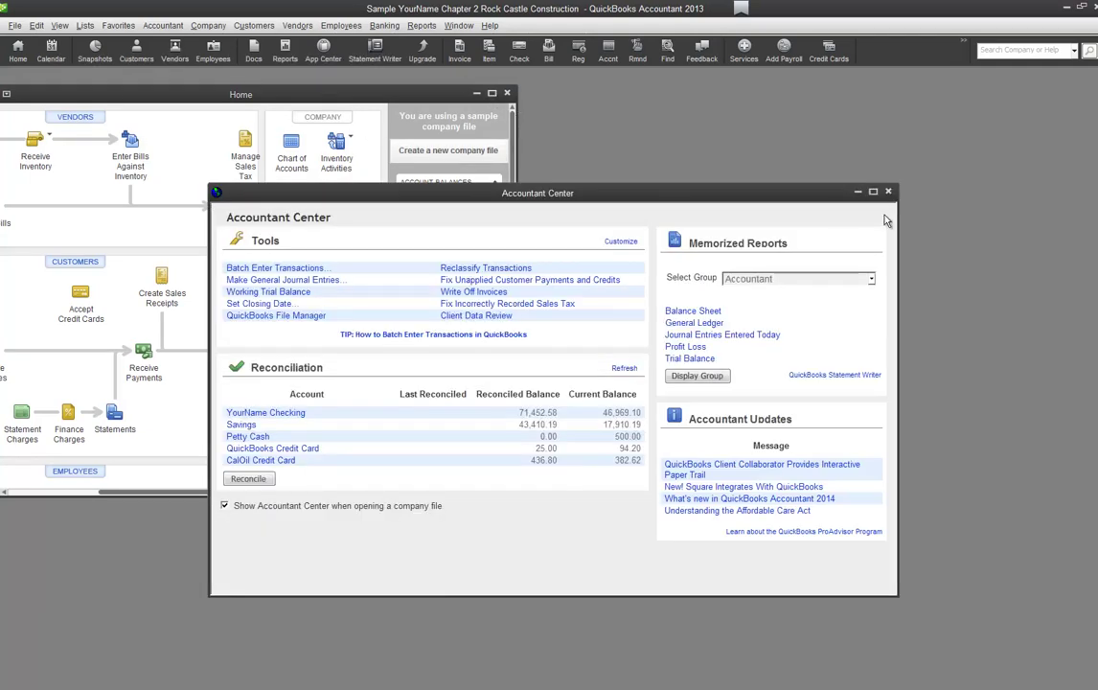
Close the Accountant Center, maximize the Home page, and switch to View > Left Icon Bar.
{"action": "left_click", "coordinate": [856, 193]}
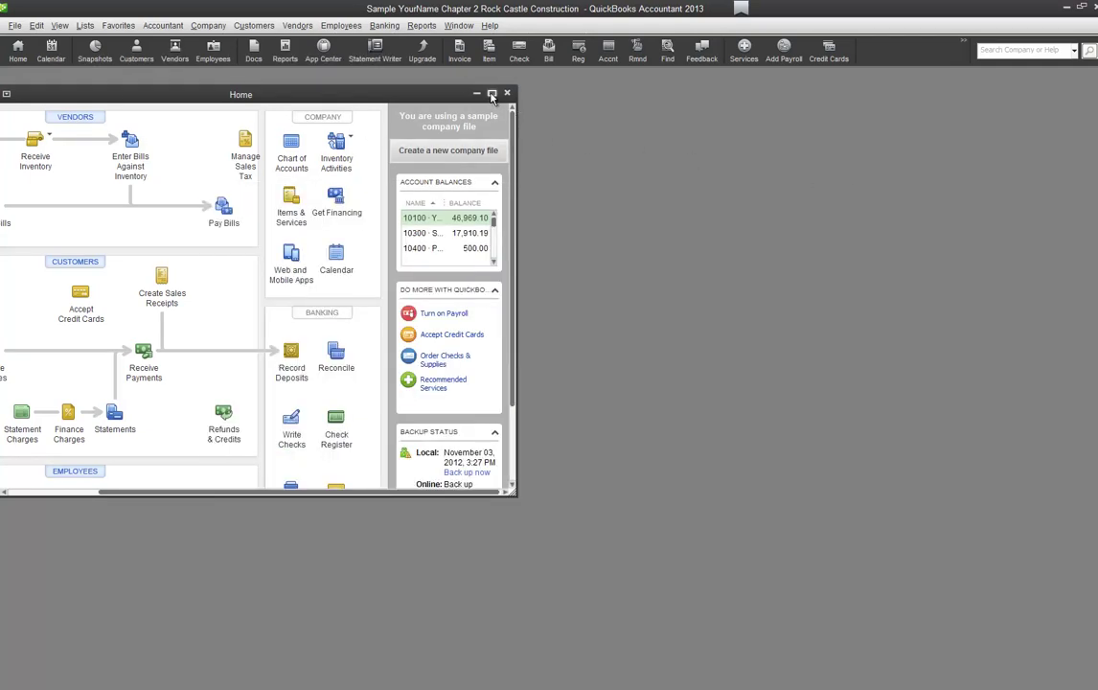
{"action": "left_click", "coordinate": [491, 93]}
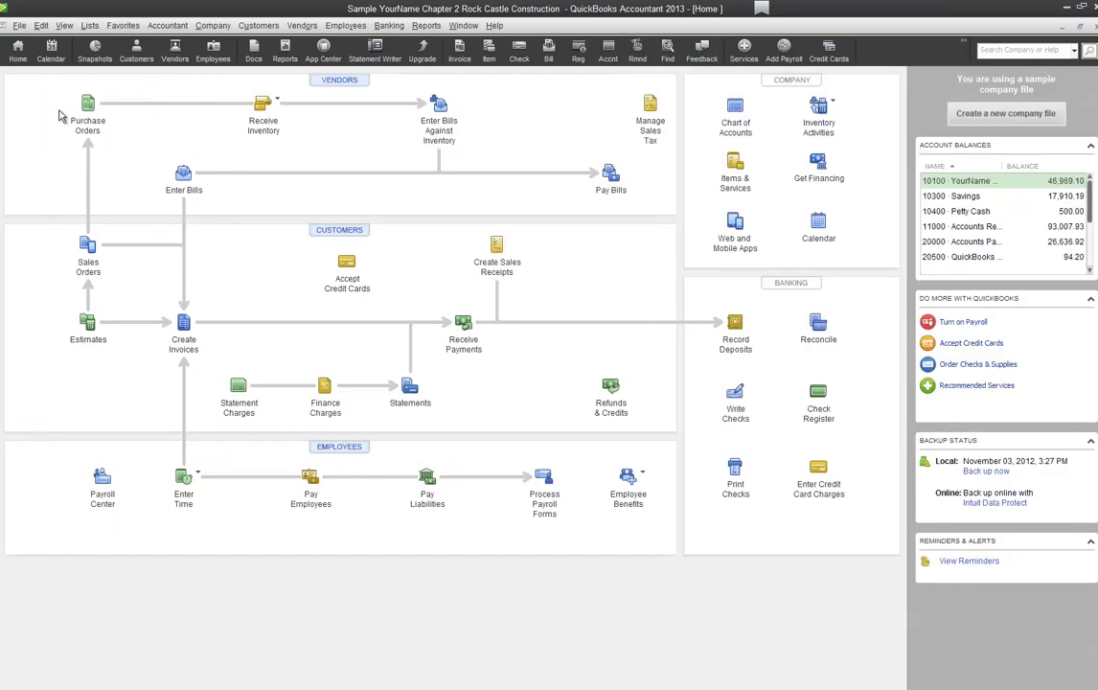
{"action": "left_click", "coordinate": [64, 27]}
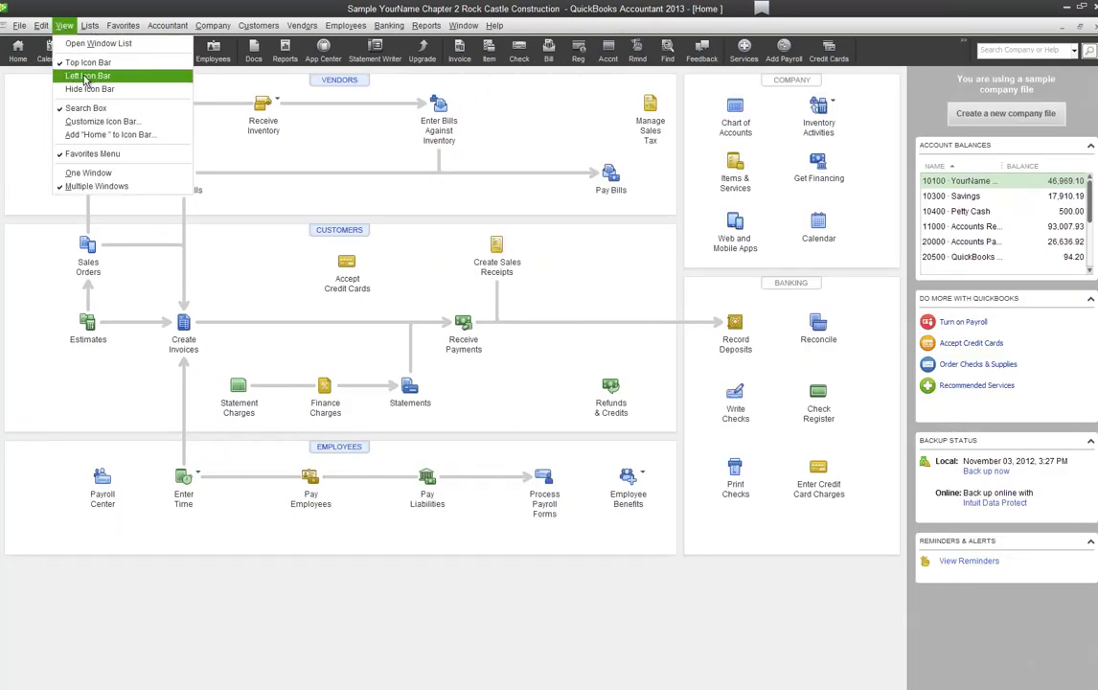
{"action": "mouse_move", "coordinate": [86, 35]}
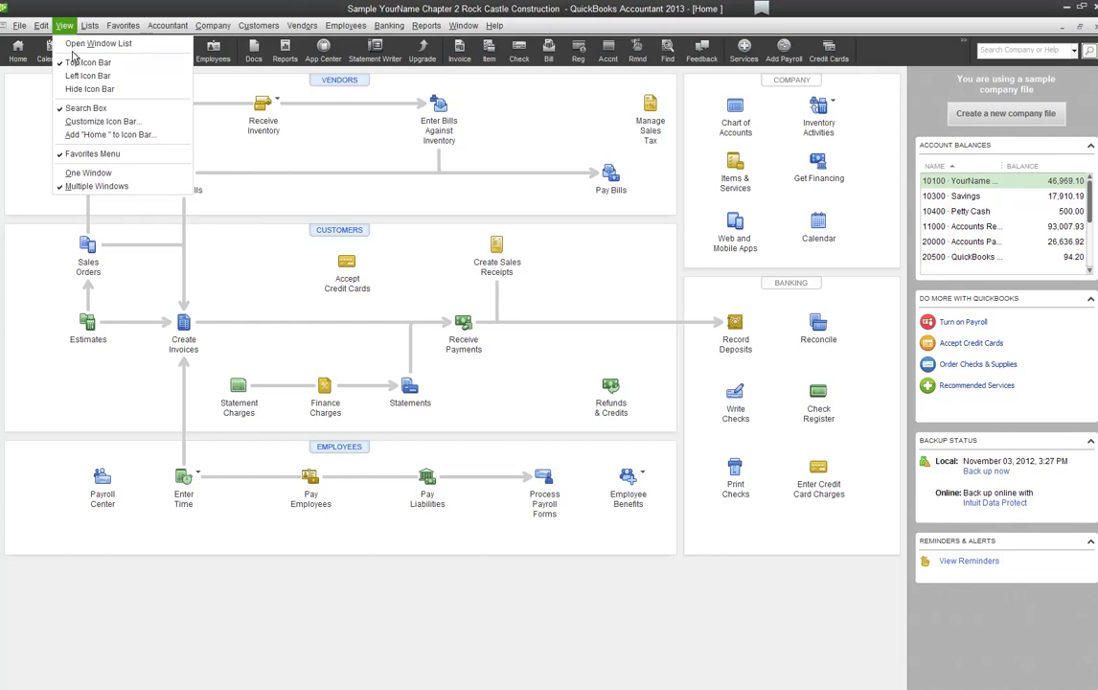
{"action": "left_click", "coordinate": [60, 74]}
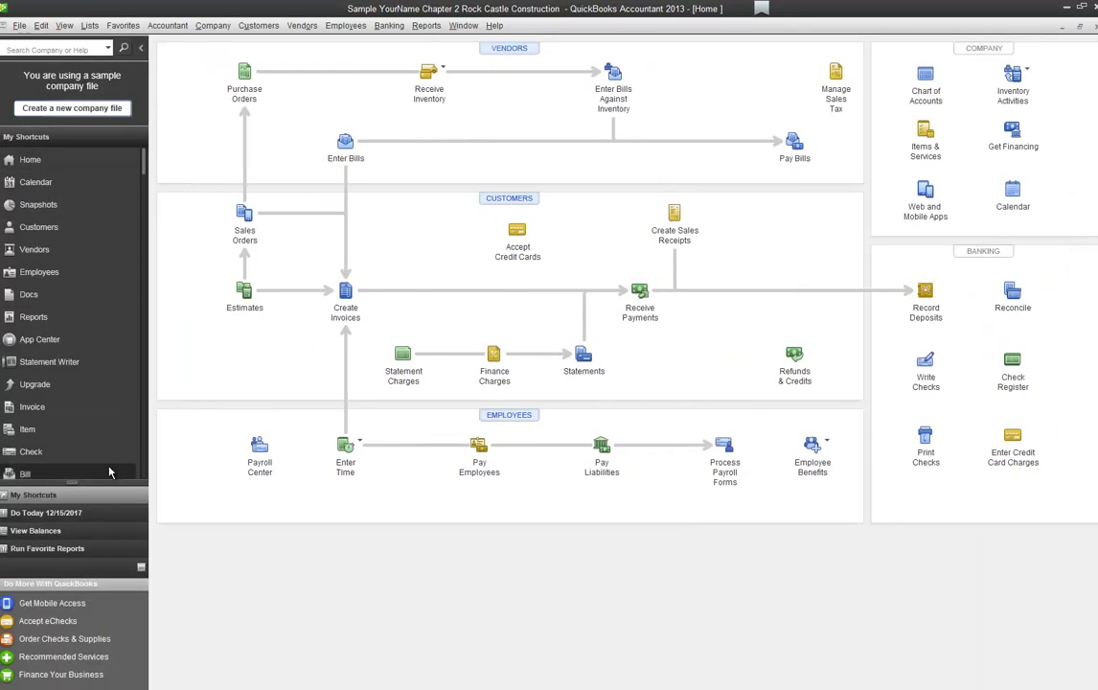
Open Edit > Preferences and review Accounting company preferences, then the General preferences.
{"action": "left_click", "coordinate": [41, 26]}
{"action": "left_click", "coordinate": [57, 173]}
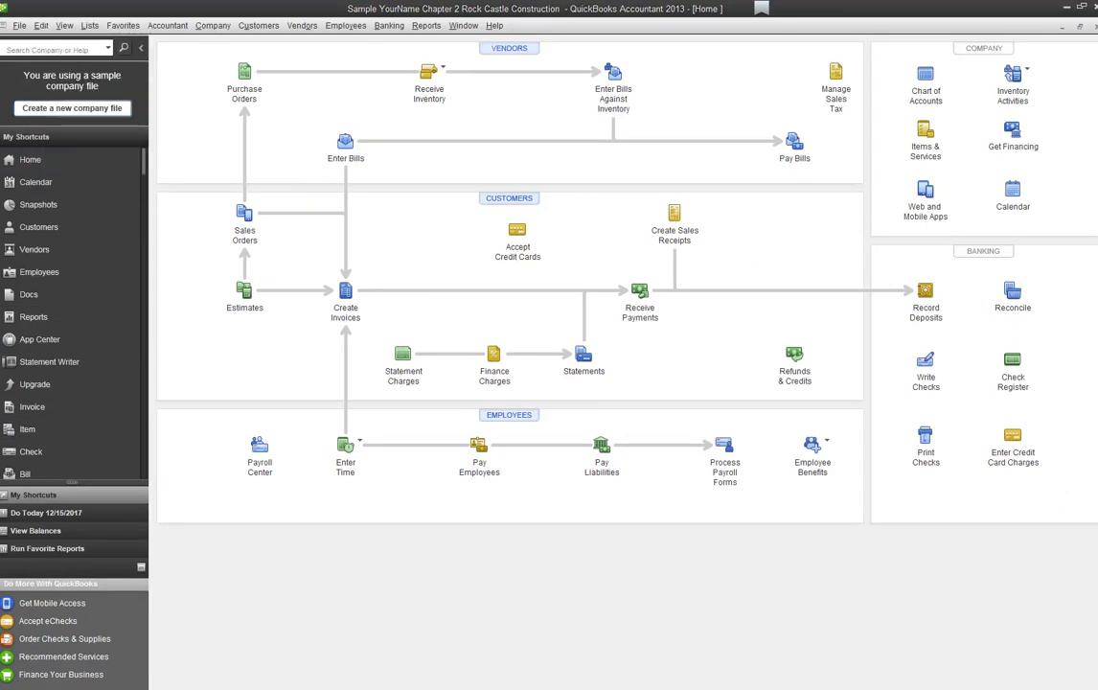
{"action": "left_click_drag", "start_coordinate": [464, 96], "coordinate": [473, 108]}
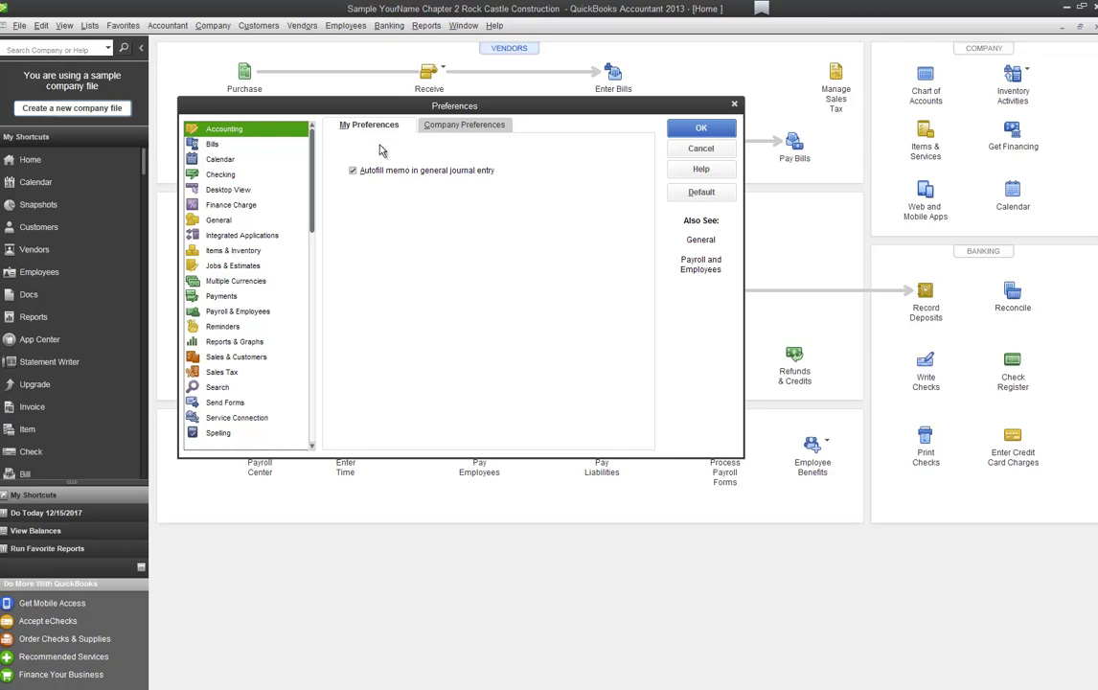
{"action": "left_click", "coordinate": [422, 123]}
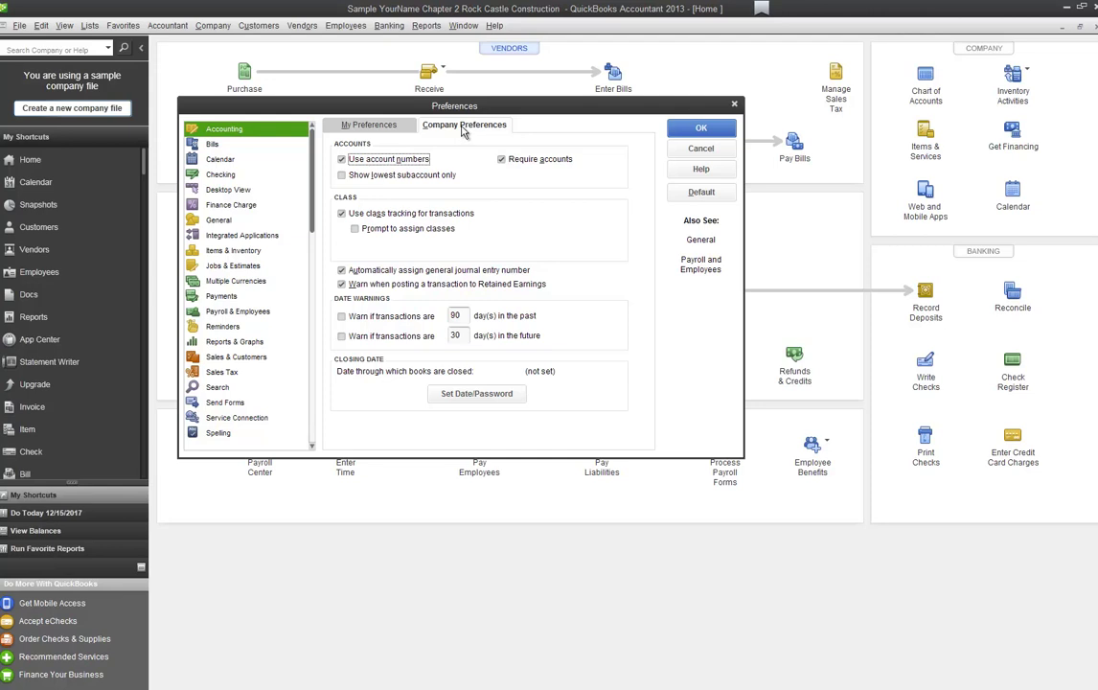
{"action": "left_click", "coordinate": [234, 222]}
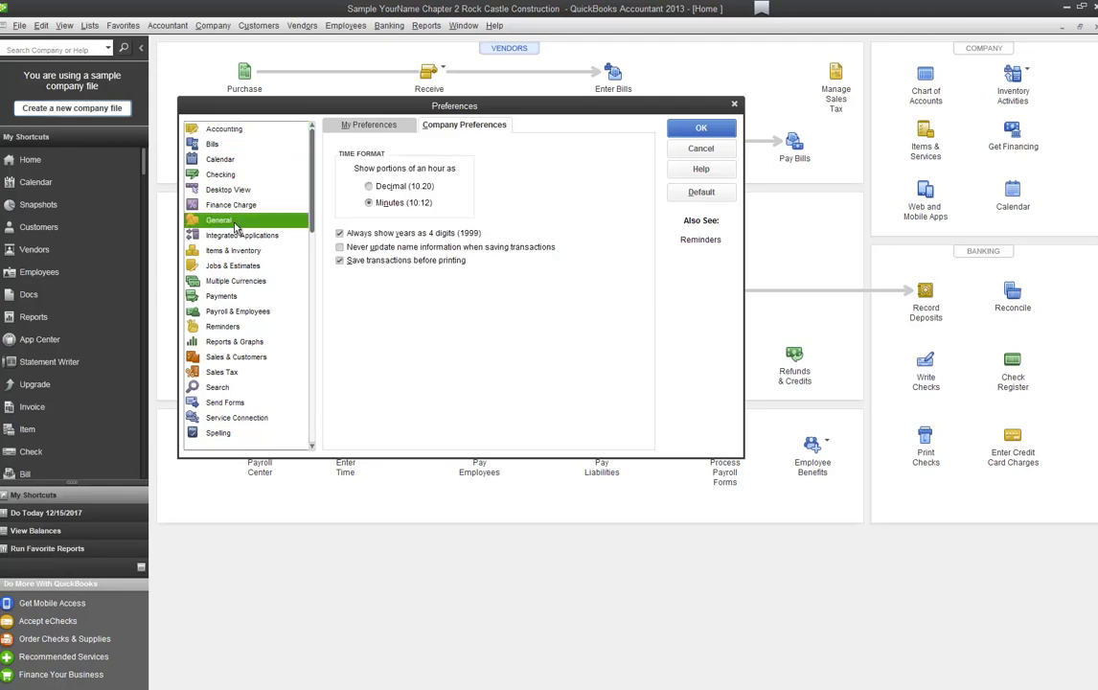
In General My Preferences, enable 'Use the last entered date as default' and save.
{"action": "left_click", "coordinate": [335, 124]}
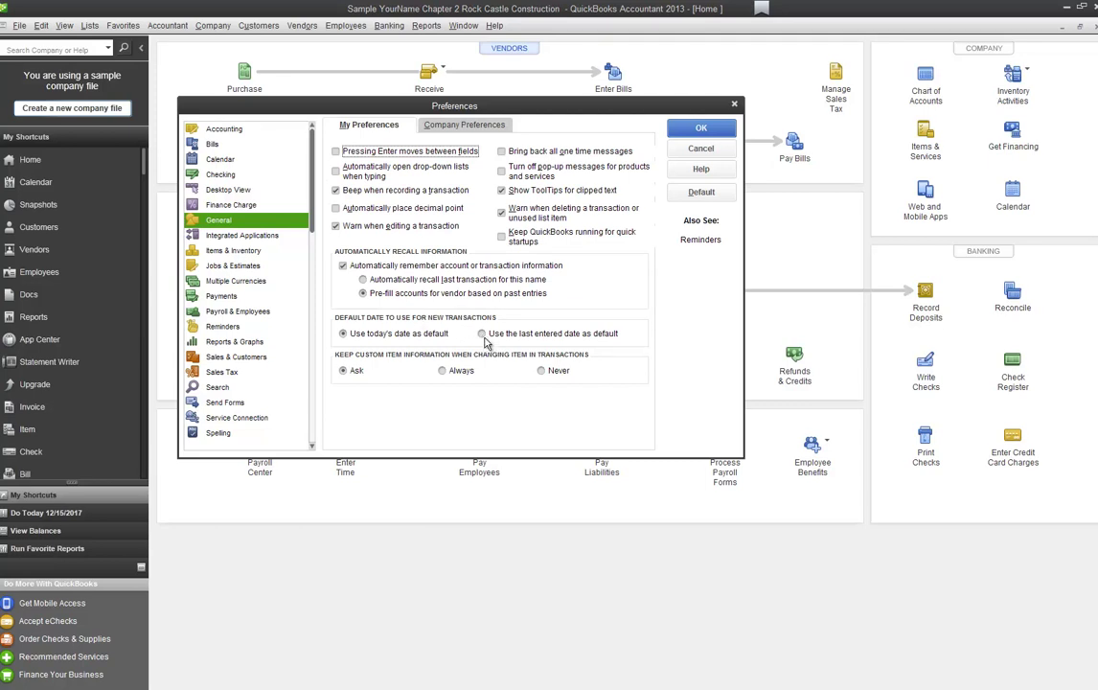
{"action": "left_click", "coordinate": [482, 333]}
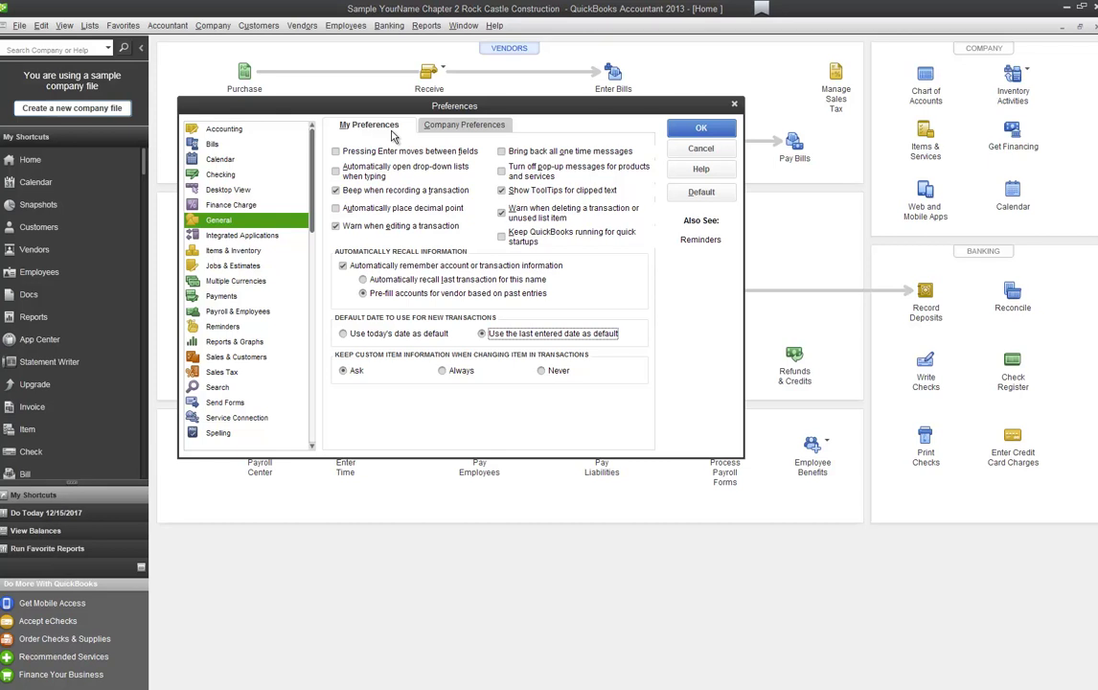
{"action": "left_click", "coordinate": [699, 132]}
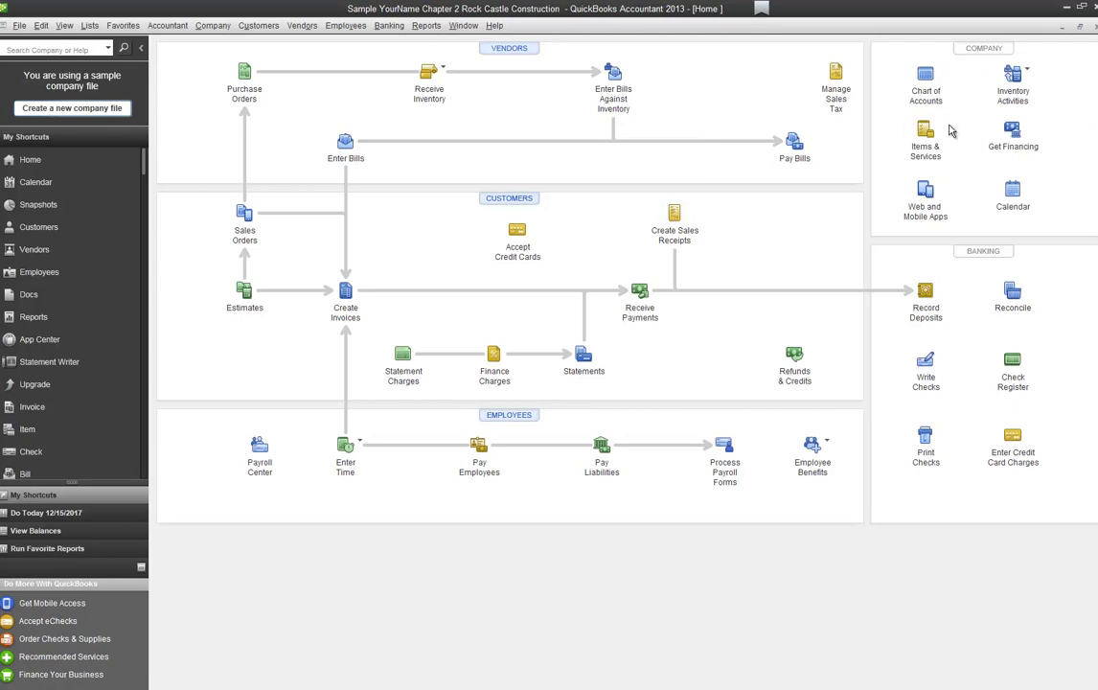
Open the Chart of Accounts, then recheck General and Accounting preferences confirming 'Use account numbers' is on.
{"action": "left_click", "coordinate": [926, 86]}
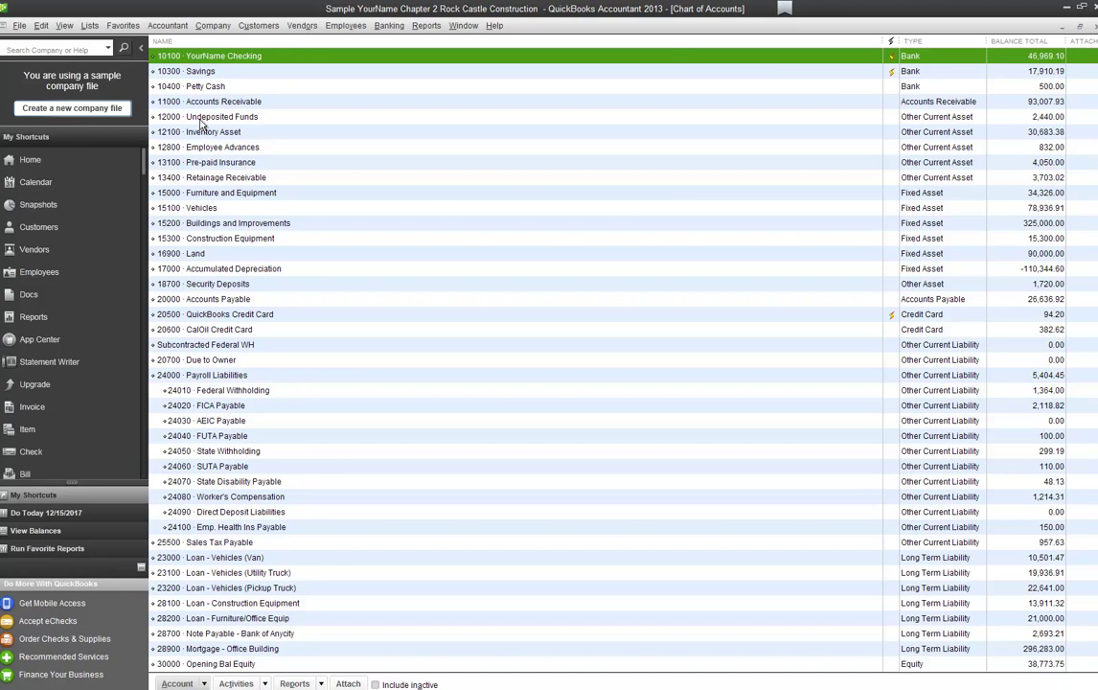
{"action": "left_click", "coordinate": [41, 26]}
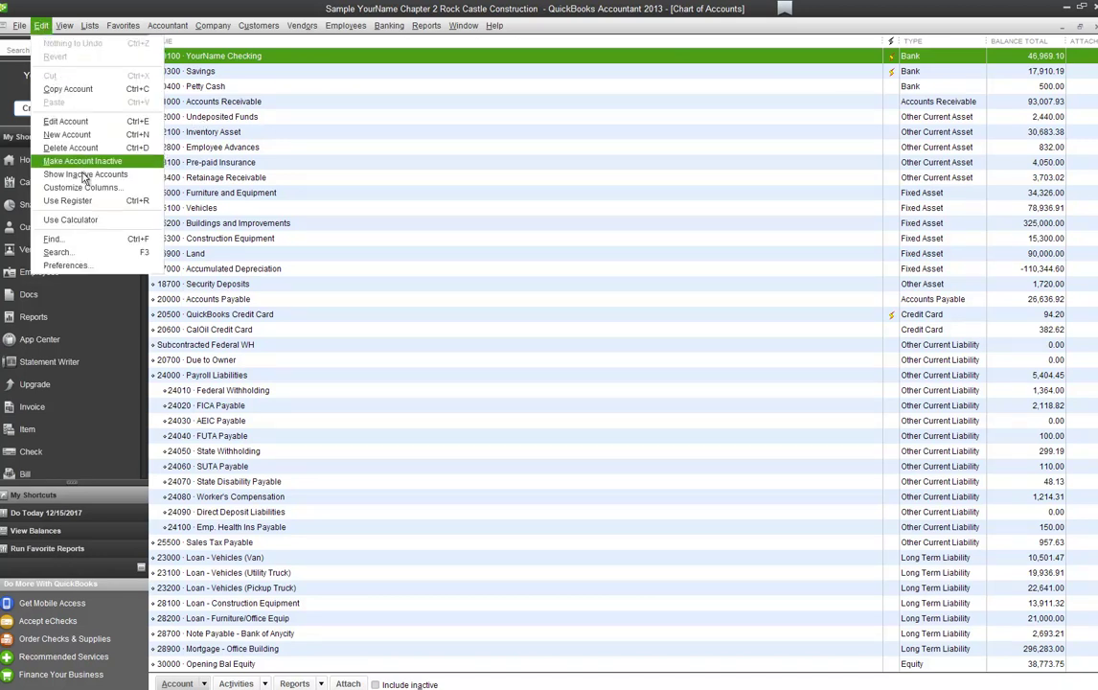
{"action": "left_click", "coordinate": [71, 240]}
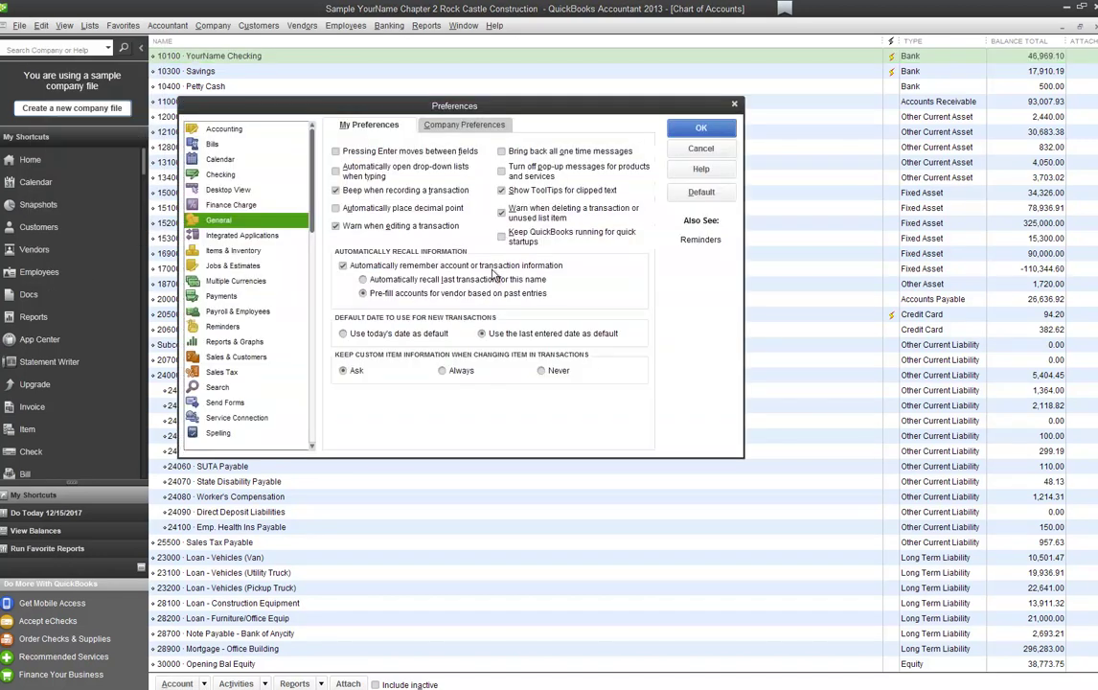
{"action": "left_click", "coordinate": [479, 128]}
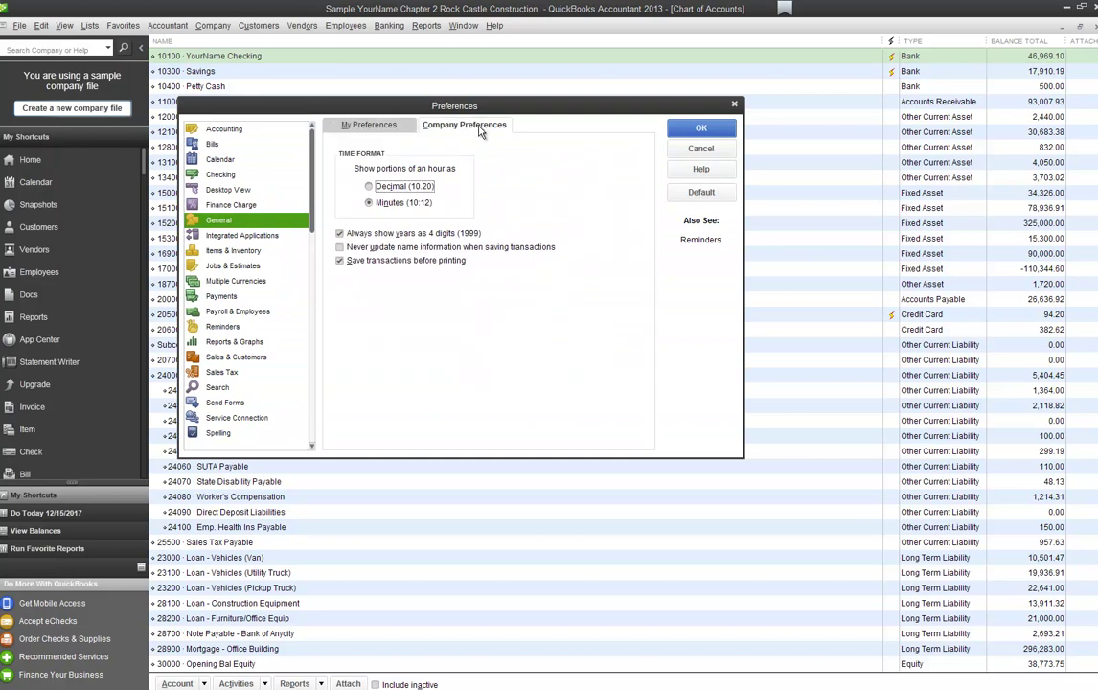
{"action": "left_click", "coordinate": [383, 126]}
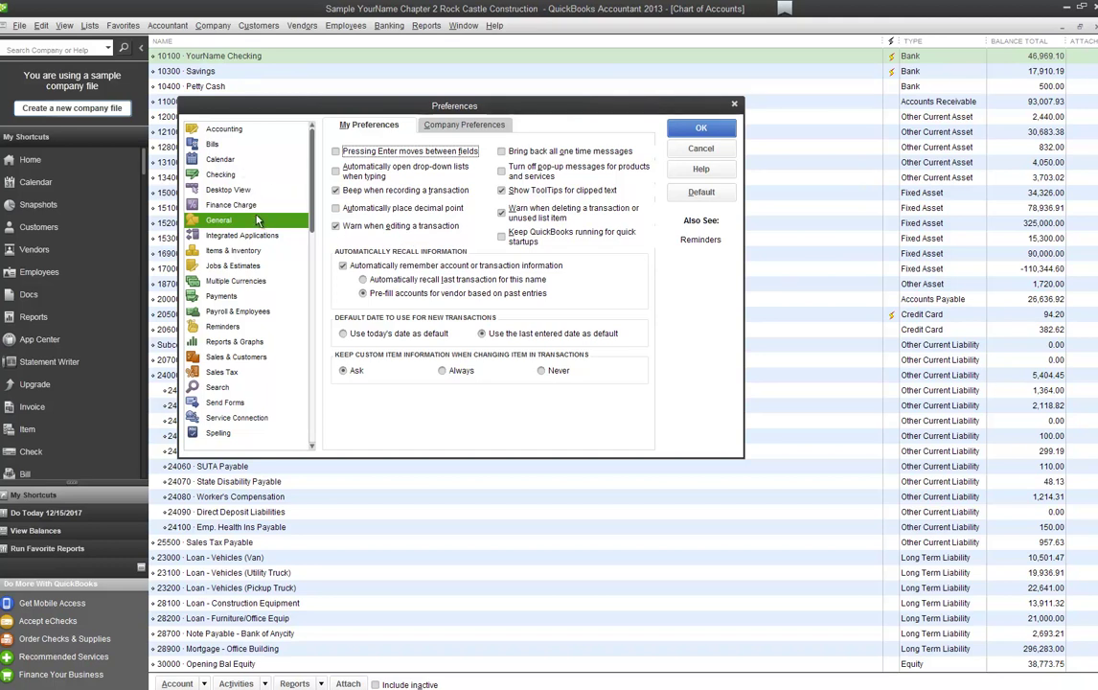
{"action": "left_click", "coordinate": [219, 128]}
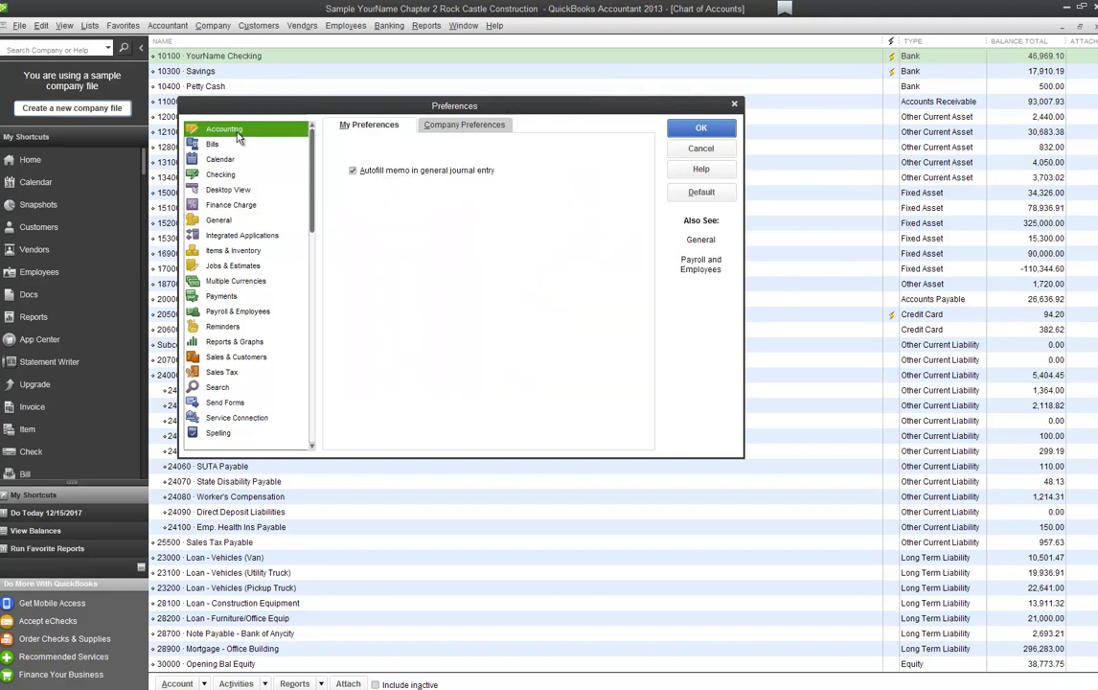
{"action": "left_click", "coordinate": [466, 125]}
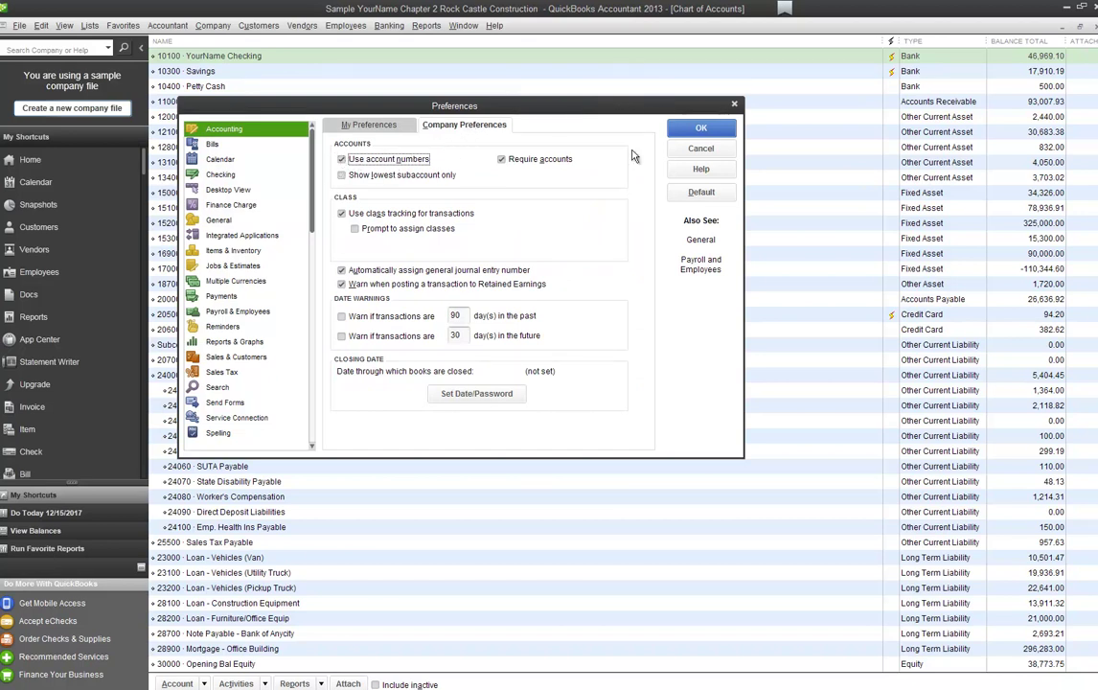
{"action": "left_click", "coordinate": [702, 129]}
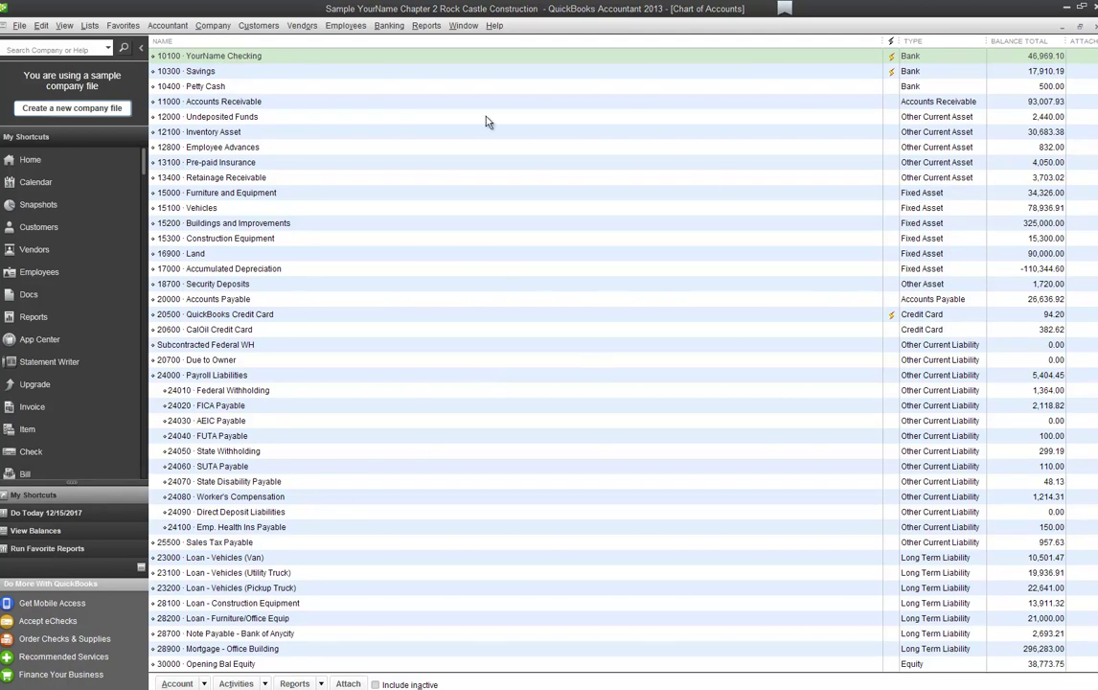
Open the Account button menu at the bottom of the Chart of Accounts.
{"action": "left_click", "coordinate": [204, 685]}
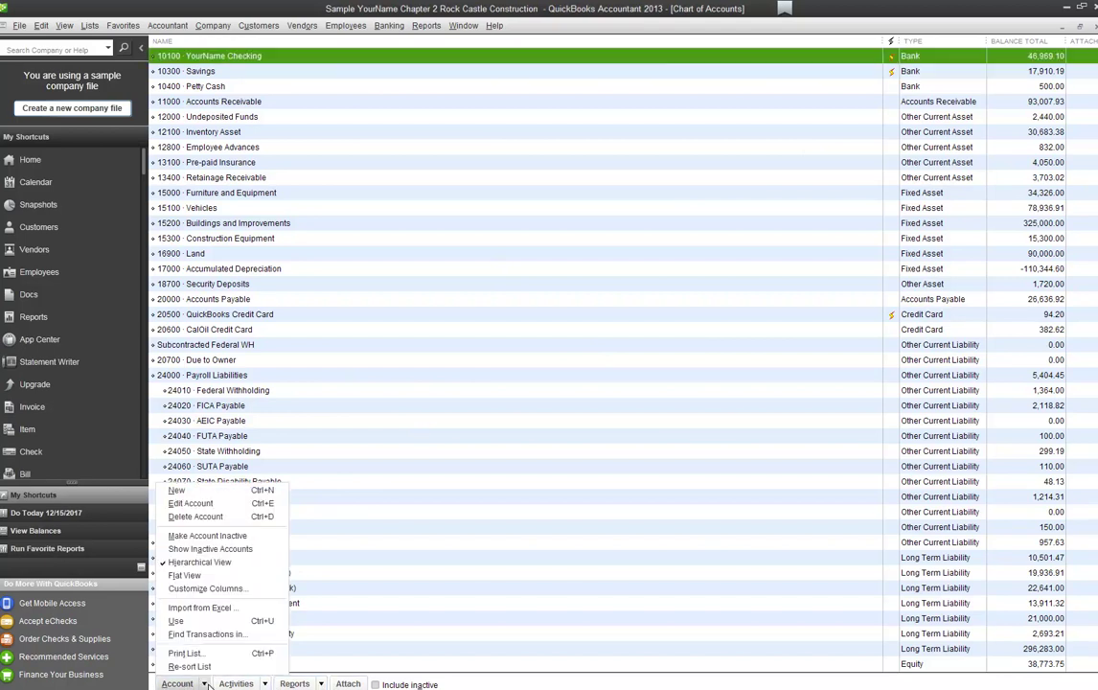
Choose Account > New, maximize the Add New Account window, and select the Expense type.
{"action": "left_click", "coordinate": [214, 492]}
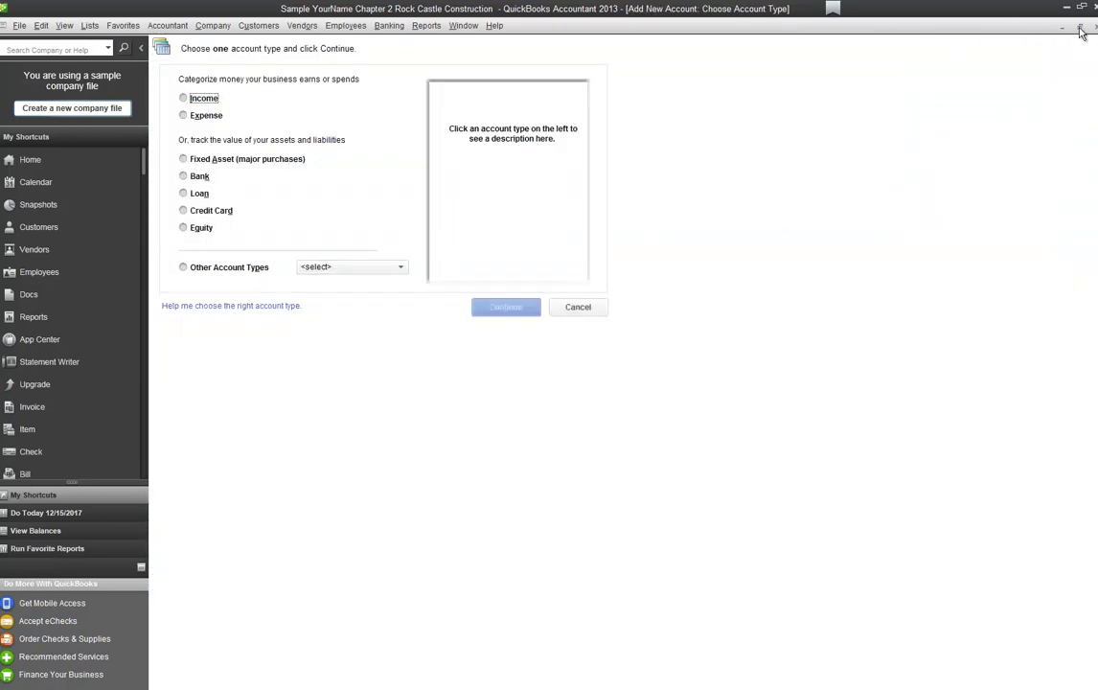
{"action": "left_click", "coordinate": [1080, 30]}
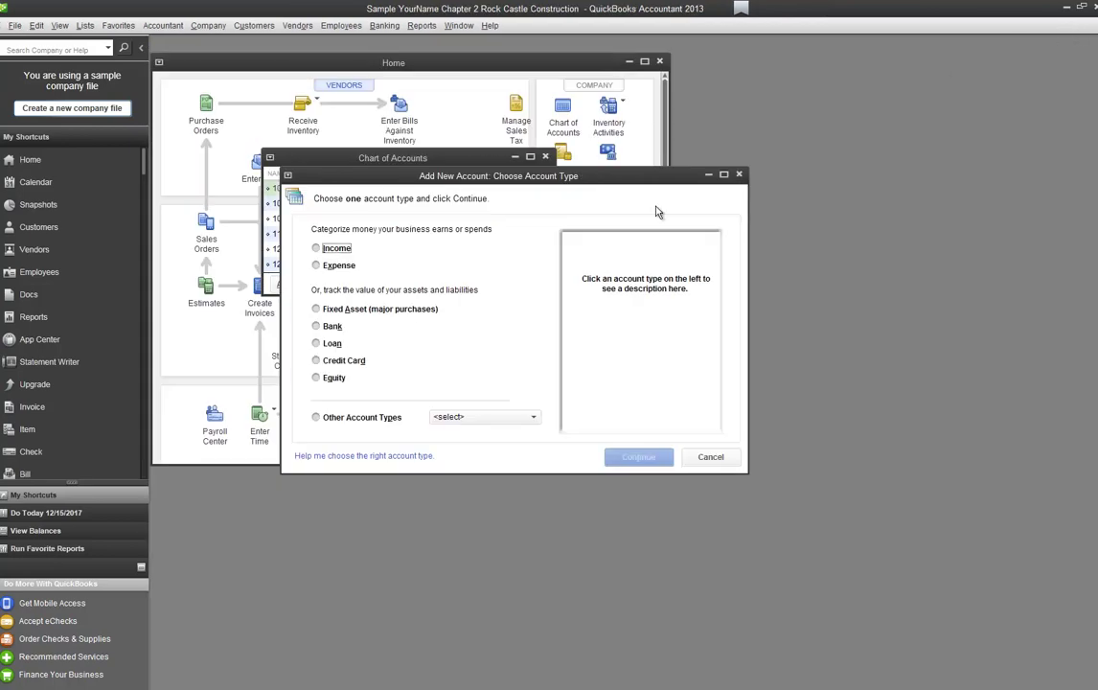
{"action": "left_click", "coordinate": [723, 174]}
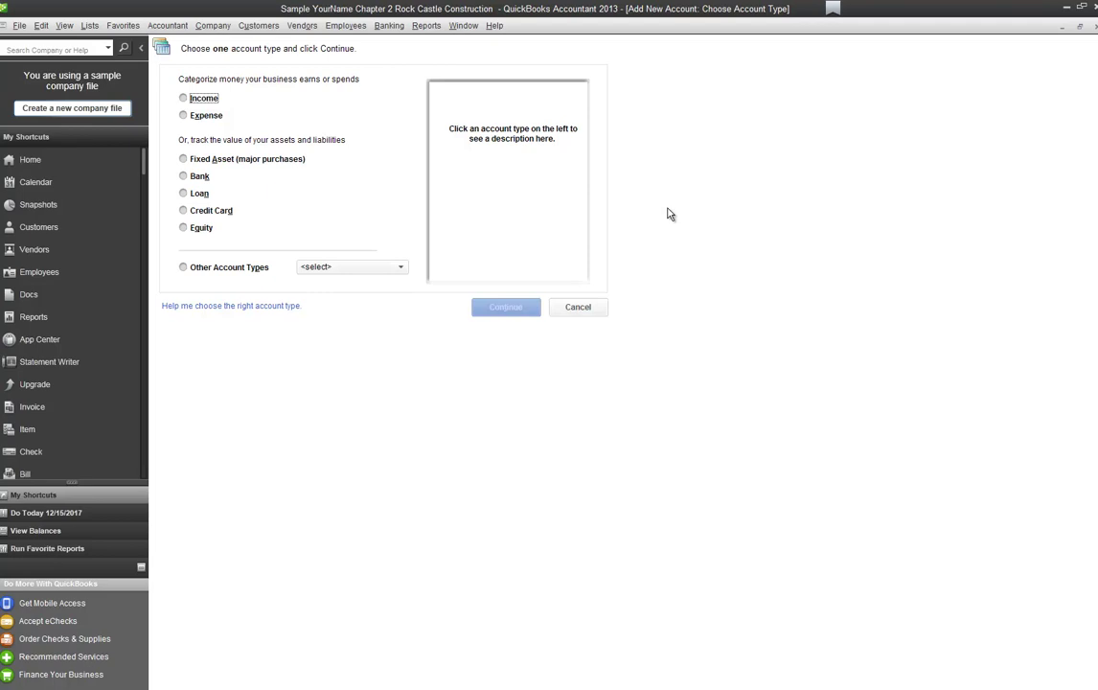
{"action": "left_click", "coordinate": [184, 116]}
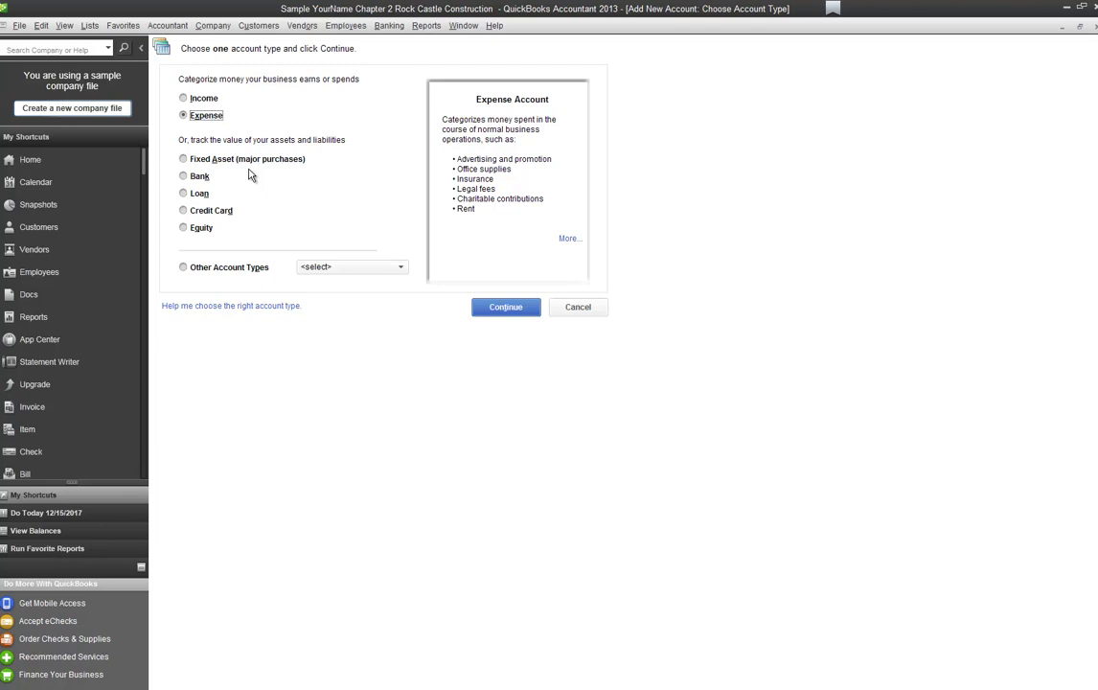
Enter number 60400, name Advertising Expense, and tax line Deductions: Advertising.
{"action": "left_click", "coordinate": [506, 308]}
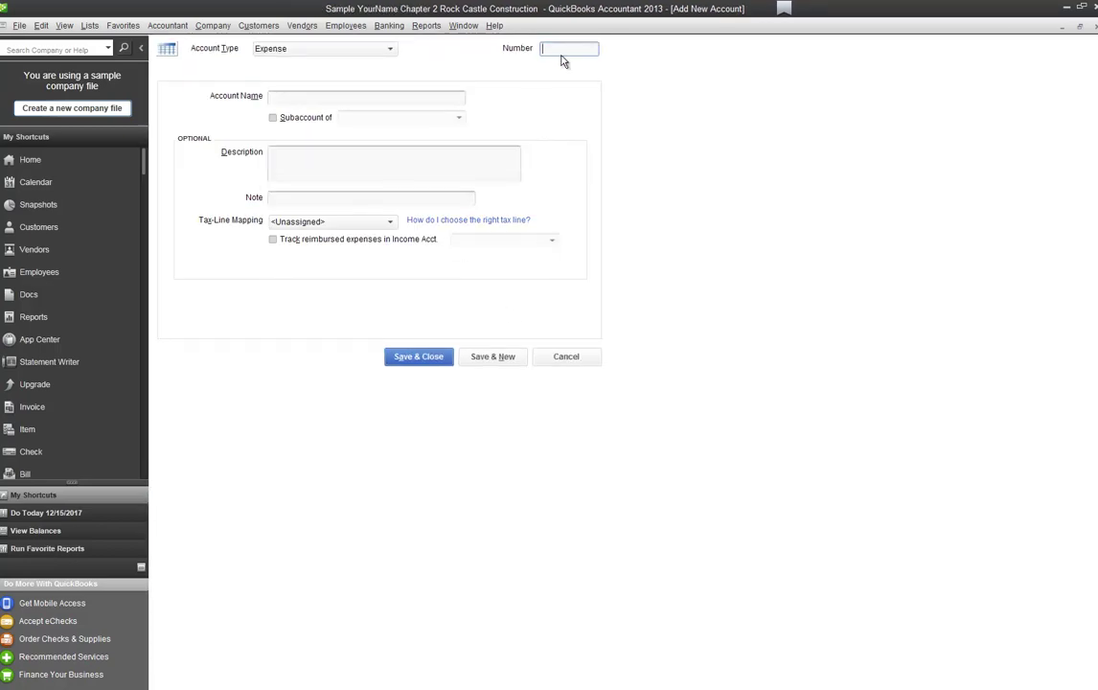
{"action": "type", "text": "60400"}
{"action": "key", "text": "Tab"}
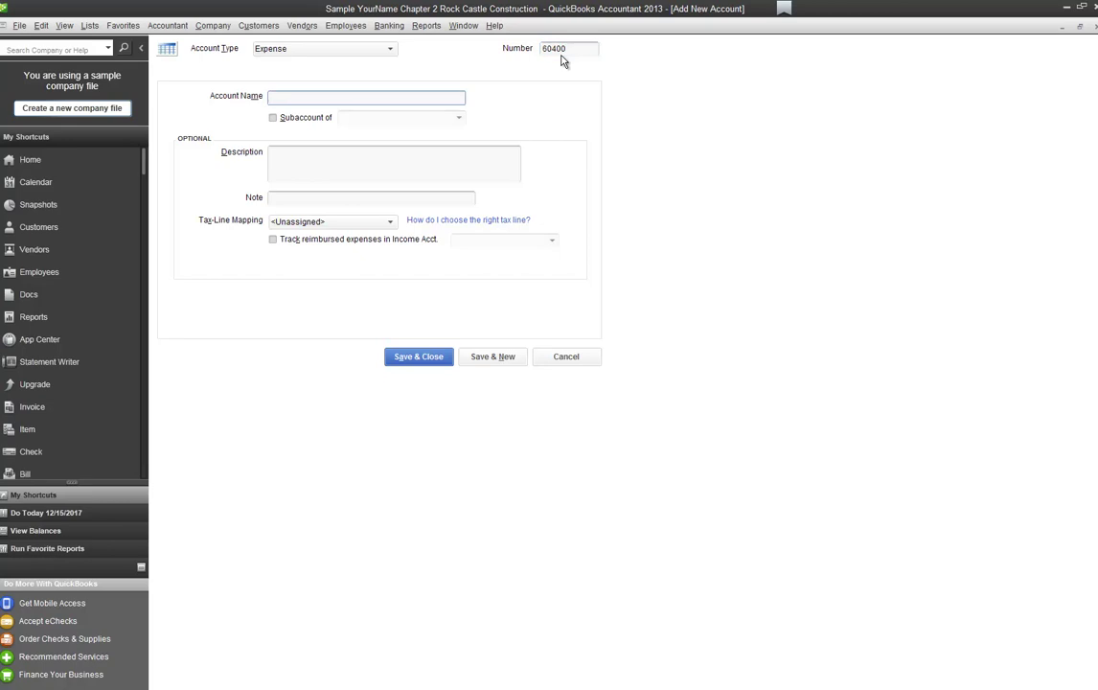
{"action": "type", "text": "Advertising Expense"}
{"action": "key", "text": "Tab"}
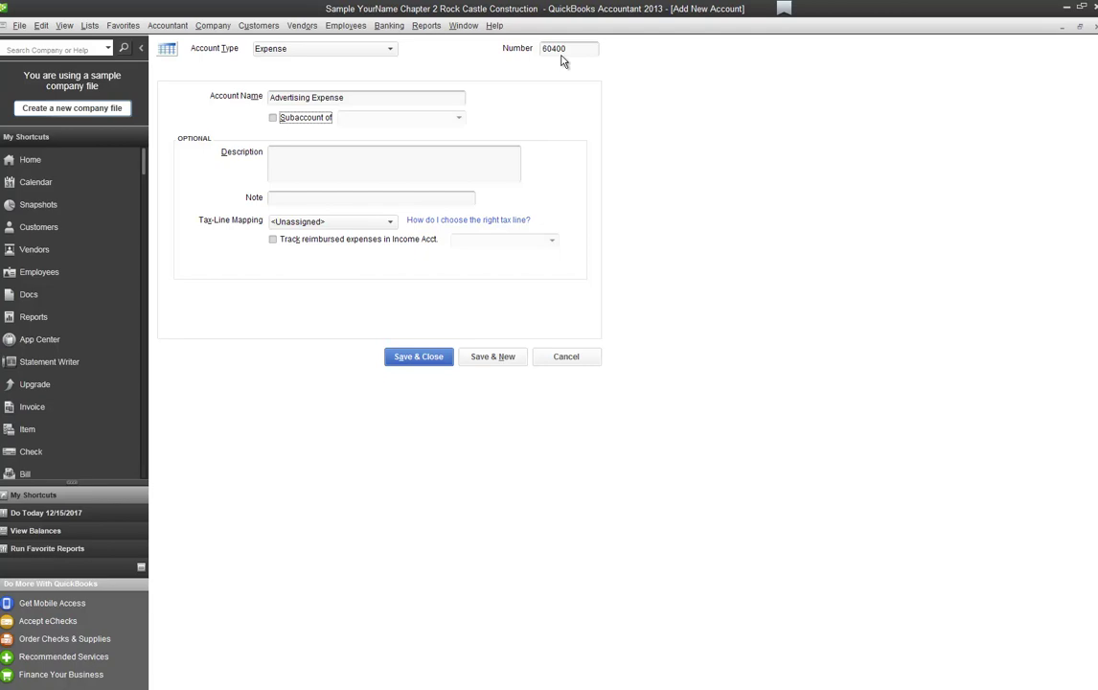
{"action": "left_click", "coordinate": [388, 222]}
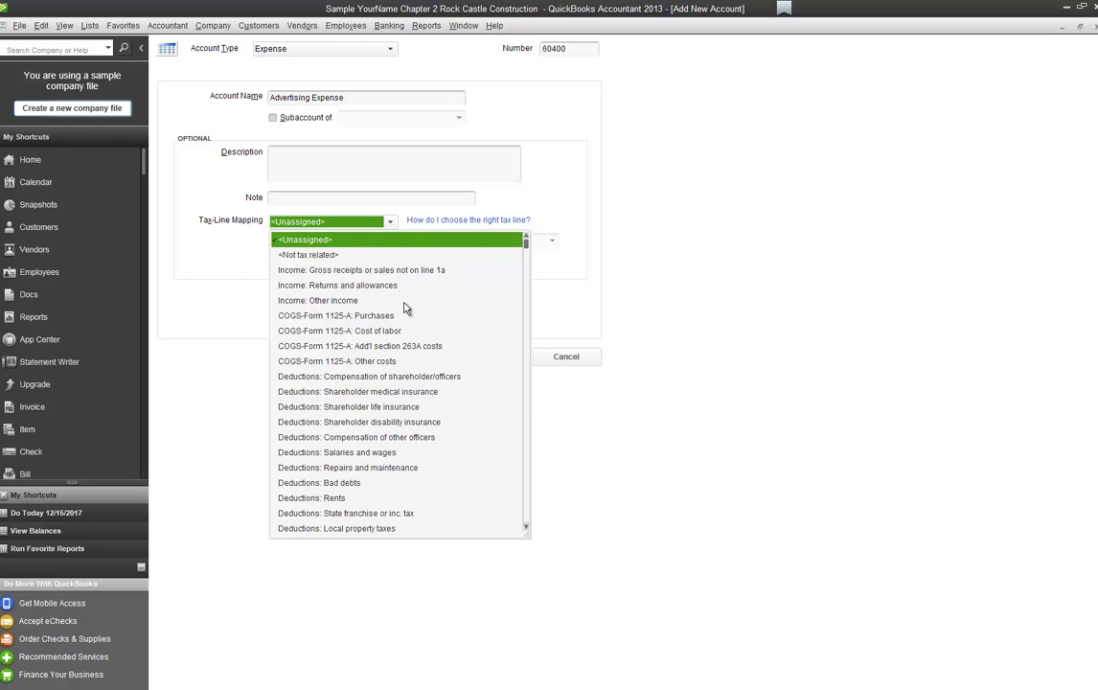
{"action": "scroll", "coordinate": [402, 345], "scroll_direction": "down", "scroll_amount": 3}
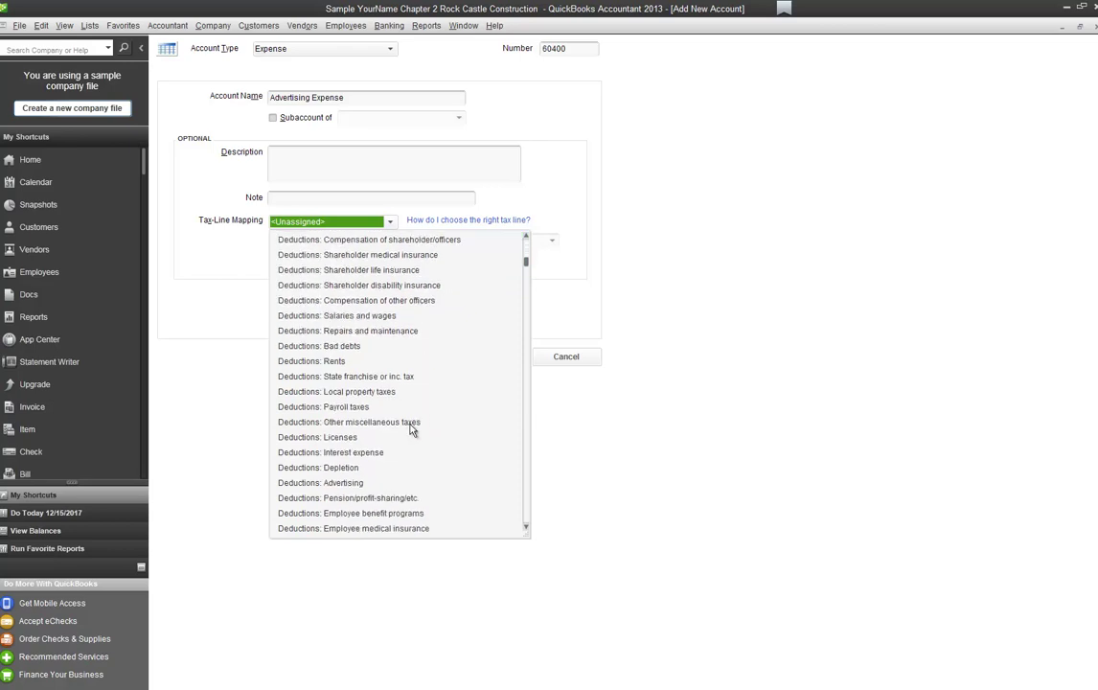
{"action": "left_click", "coordinate": [351, 483]}
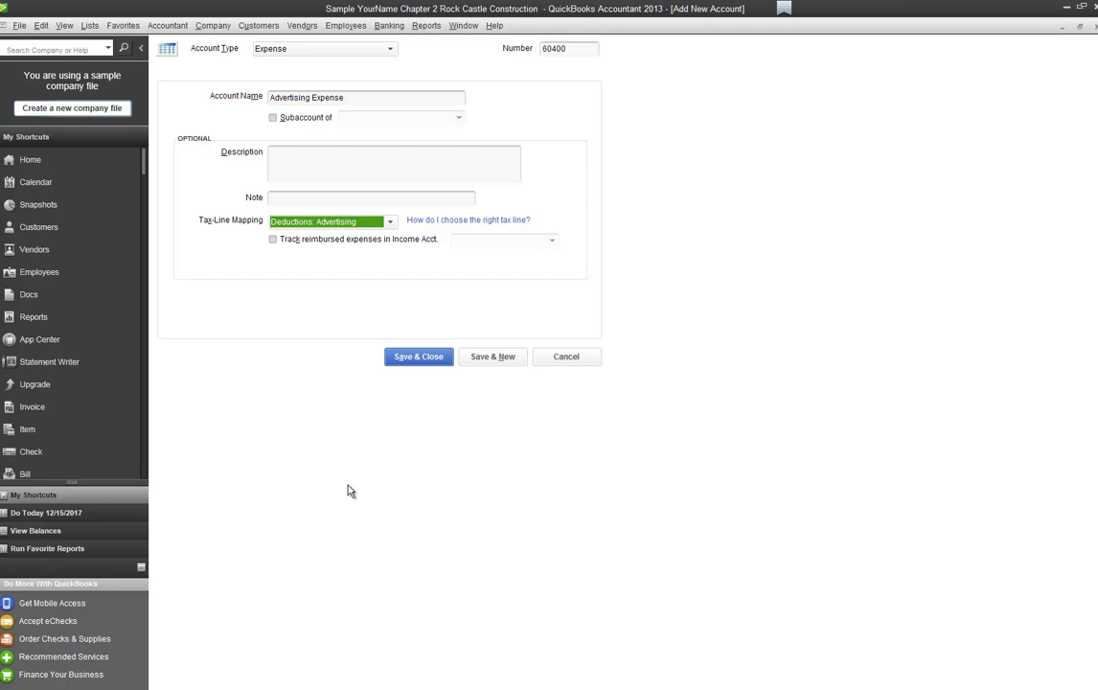
Save the 60400 Advertising Expense account and find its row among the Expense accounts.
{"action": "left_click", "coordinate": [439, 360]}
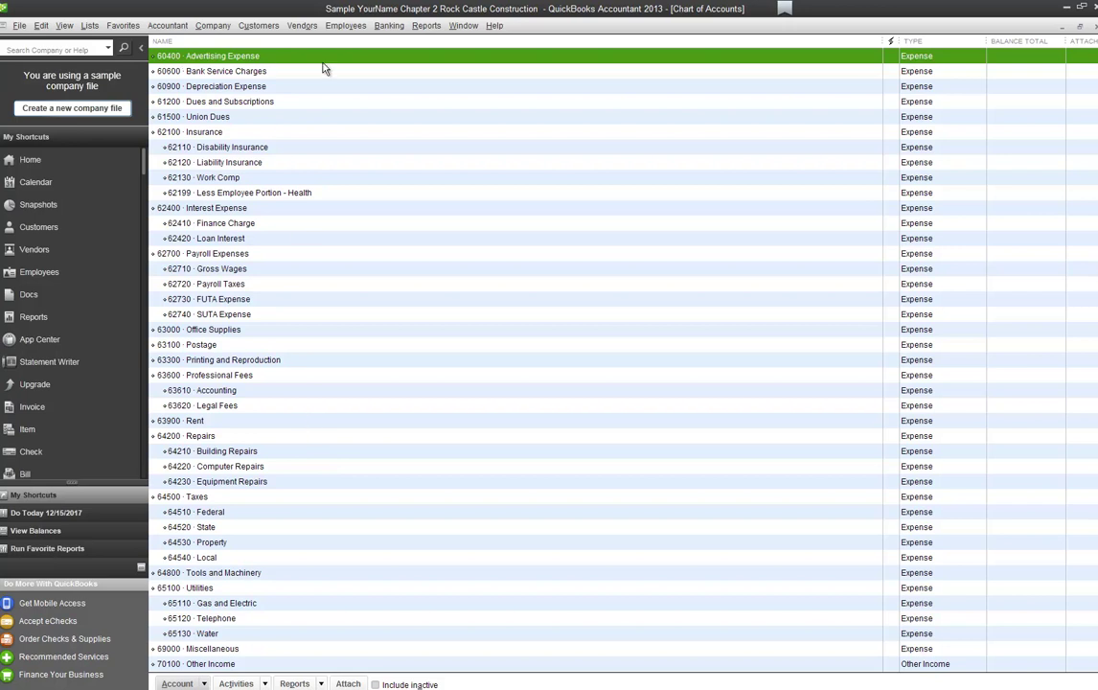
{"action": "scroll", "coordinate": [364, 192], "scroll_direction": "up", "scroll_amount": 4}
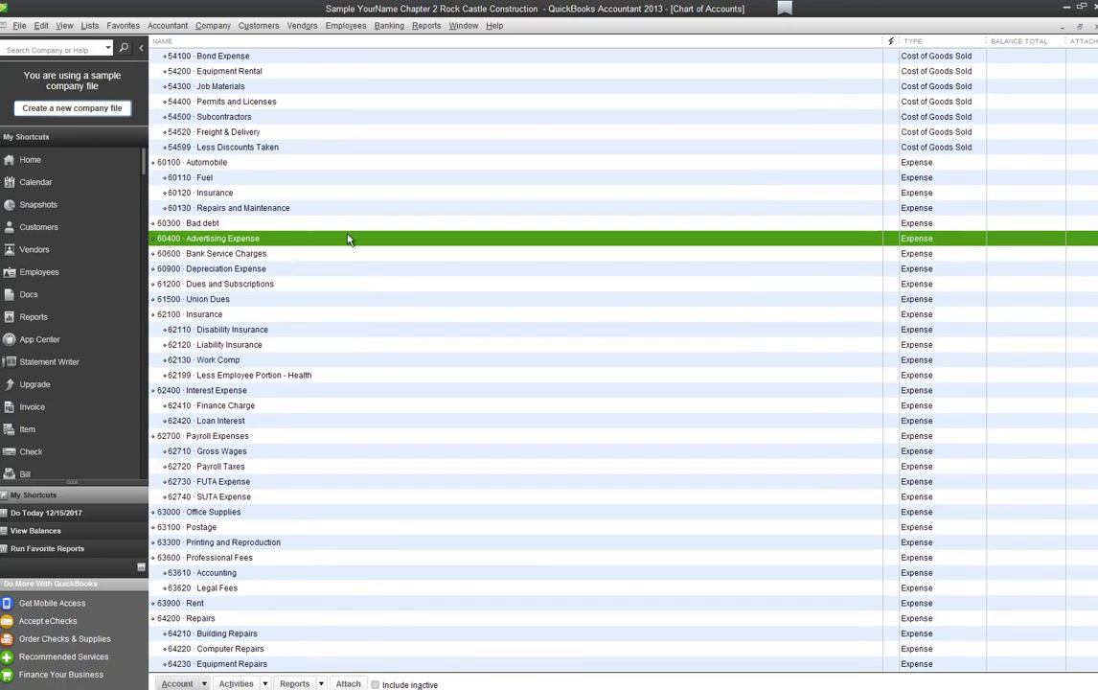
{"action": "scroll", "coordinate": [380, 297], "scroll_direction": "up", "scroll_amount": 1}
{"action": "scroll", "coordinate": [381, 325], "scroll_direction": "down", "scroll_amount": 1}
{"action": "scroll", "coordinate": [351, 289], "scroll_direction": "up", "scroll_amount": 1}
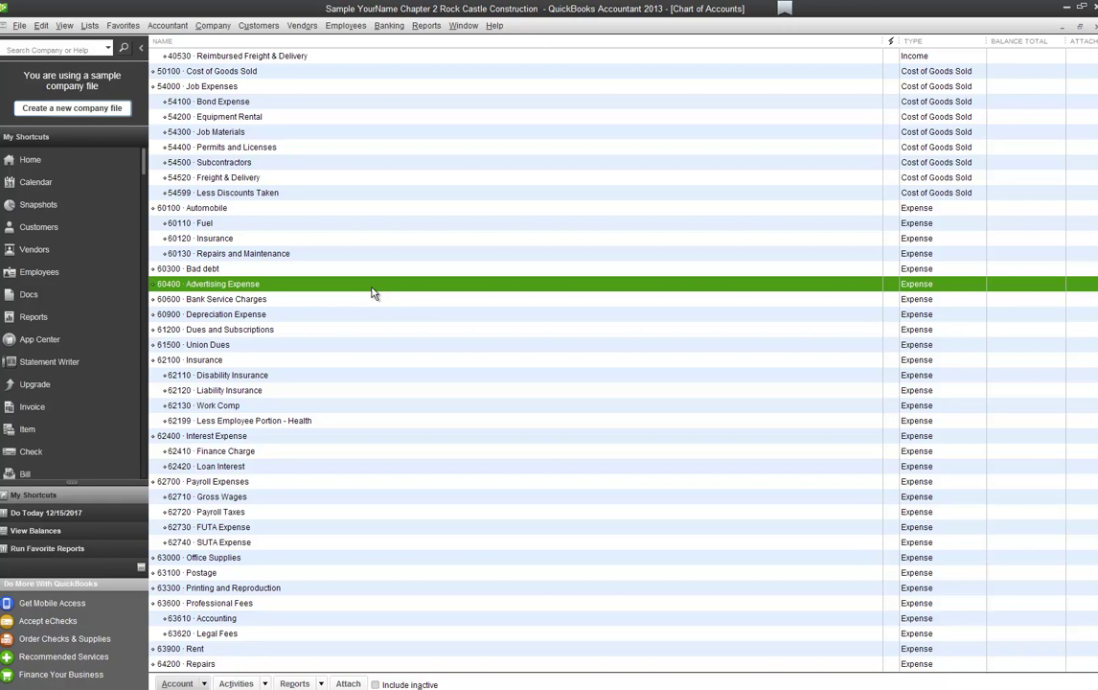
{"action": "scroll", "coordinate": [354, 373], "scroll_direction": "down", "scroll_amount": 4}
Delete account 63300 Printing and Reproduction from the Account menu and confirm the deletion.
{"action": "left_click", "coordinate": [312, 405]}
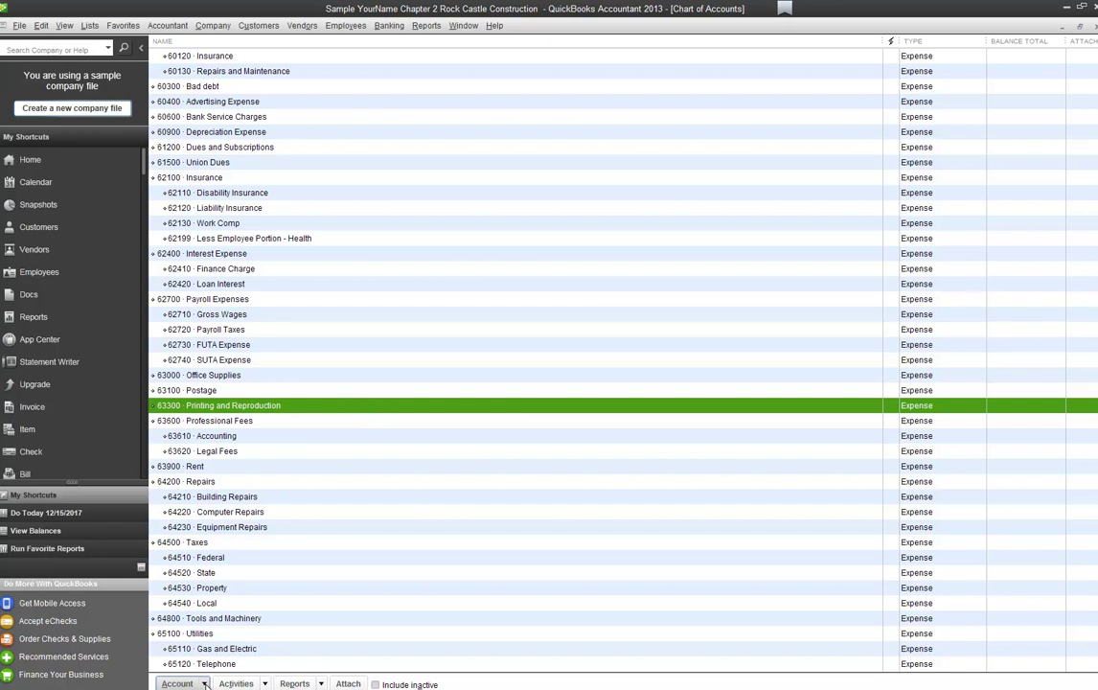
{"action": "left_click", "coordinate": [204, 683]}
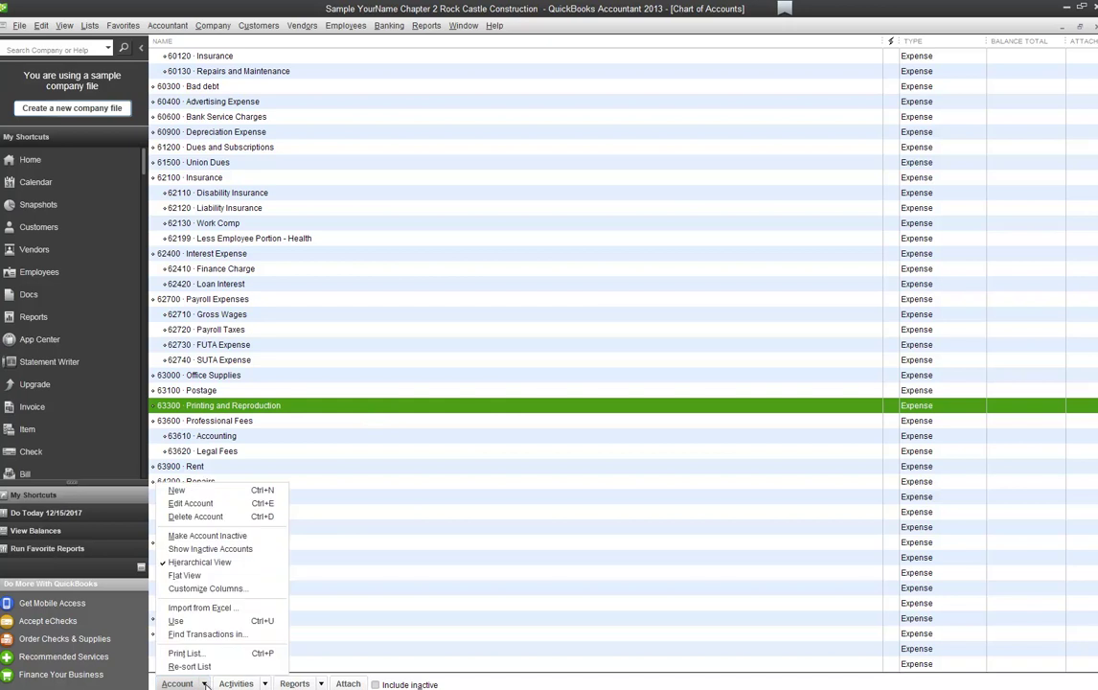
{"action": "left_click", "coordinate": [237, 518]}
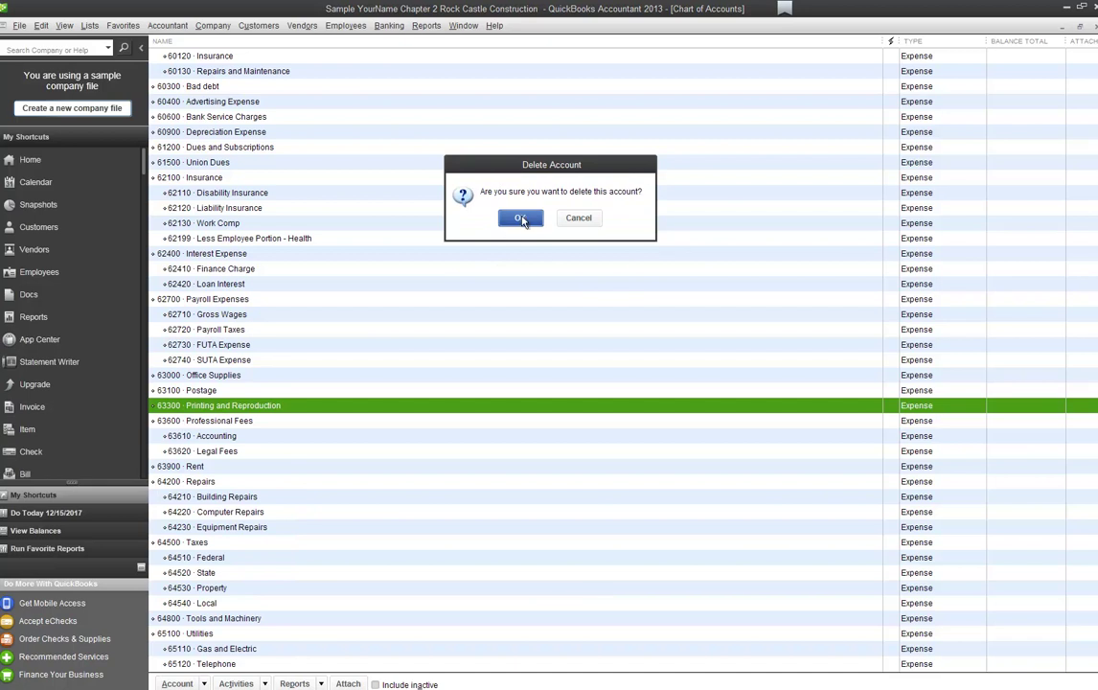
{"action": "left_click", "coordinate": [520, 219]}
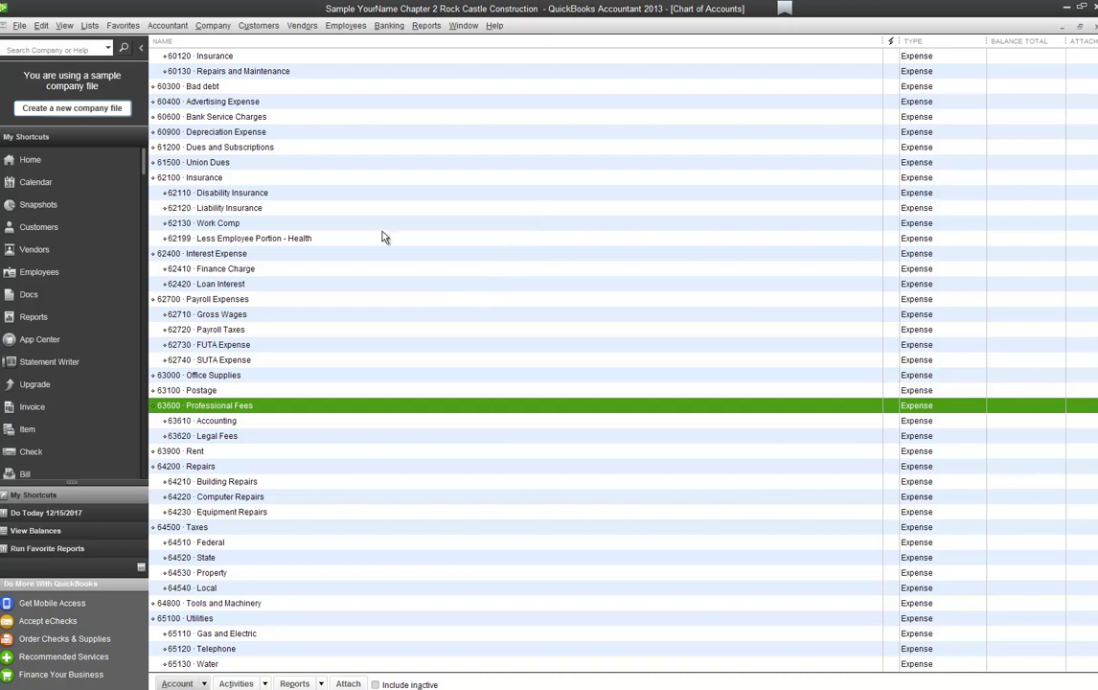
Edit account 60400, replacing 'Expense' with '& Promotion' to name it Advertising & Promotion, and save.
{"action": "right_click", "coordinate": [263, 105]}
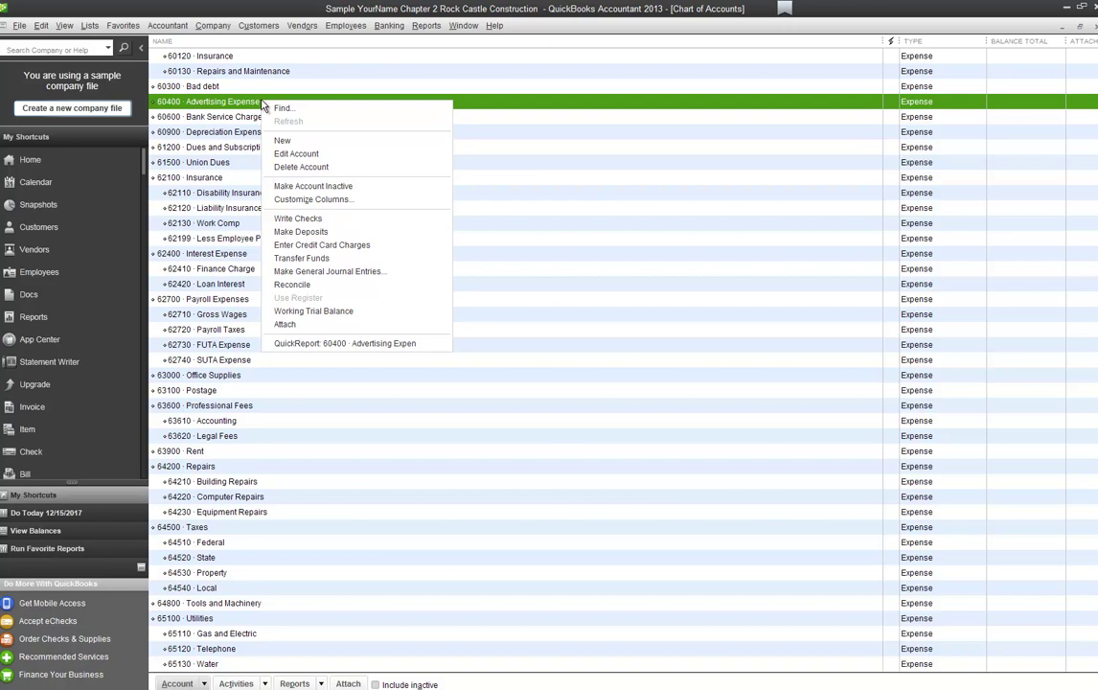
{"action": "left_click", "coordinate": [308, 154]}
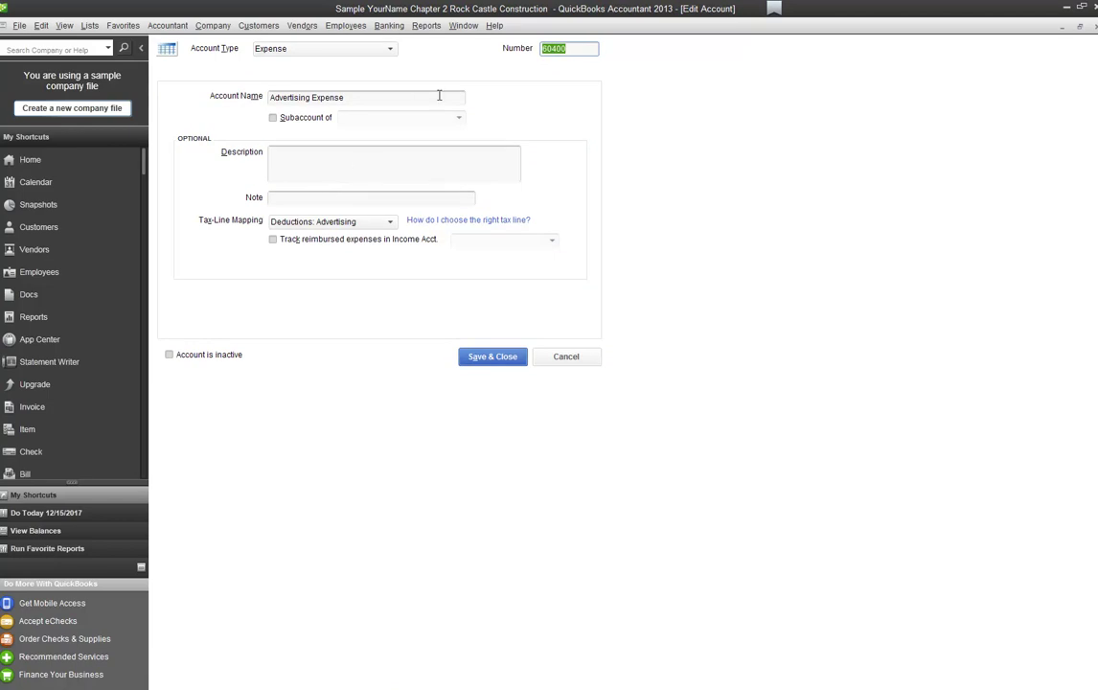
{"action": "left_click", "coordinate": [332, 100]}
{"action": "double_click", "coordinate": [327, 96]}
{"action": "type", "text": "& Promotion"}
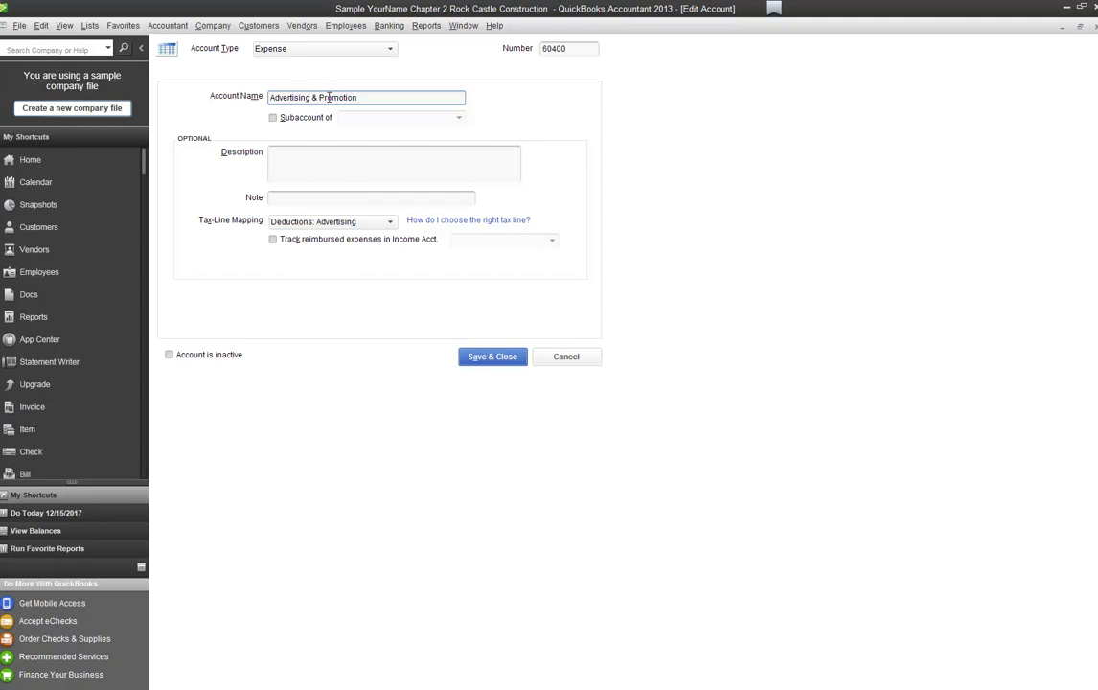
{"action": "left_click", "coordinate": [506, 360]}
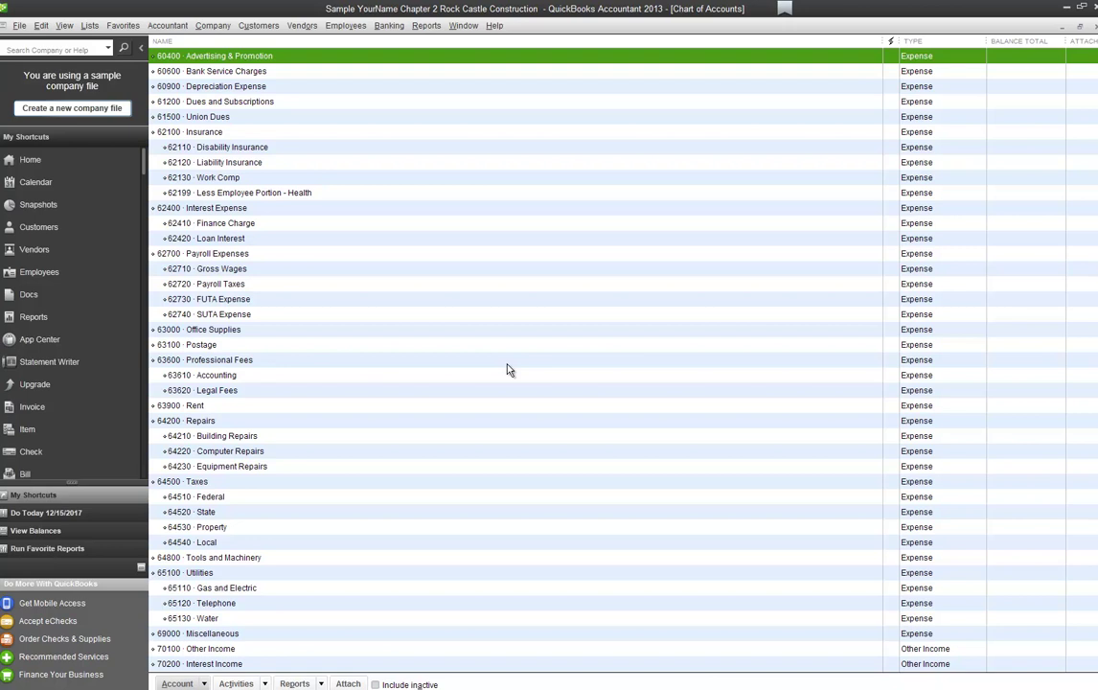
Run the Account Listing report, save it as a PDF, and close the report.
{"action": "left_click", "coordinate": [322, 683]}
{"action": "left_click", "coordinate": [313, 647]}
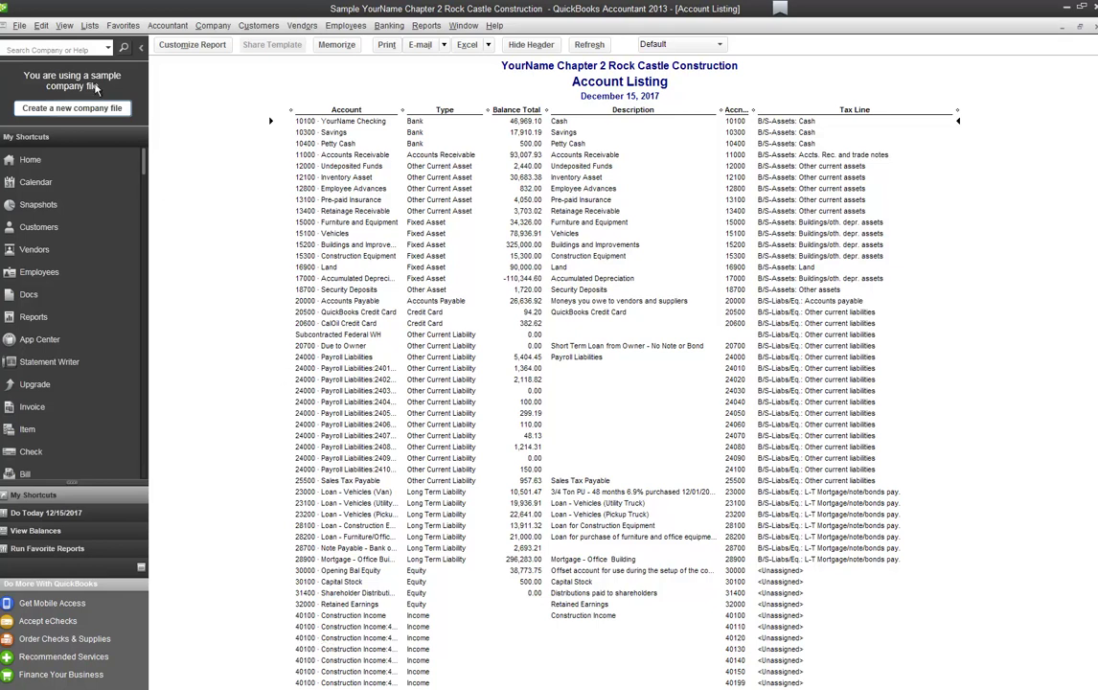
{"action": "left_click", "coordinate": [19, 27]}
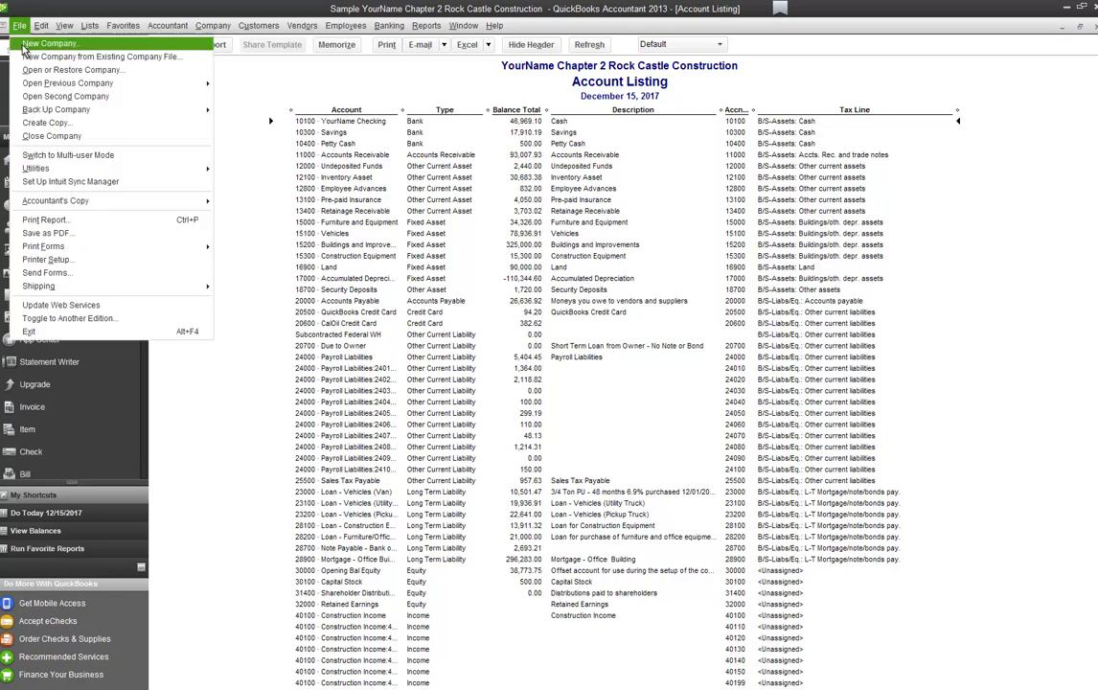
{"action": "left_click", "coordinate": [53, 236]}
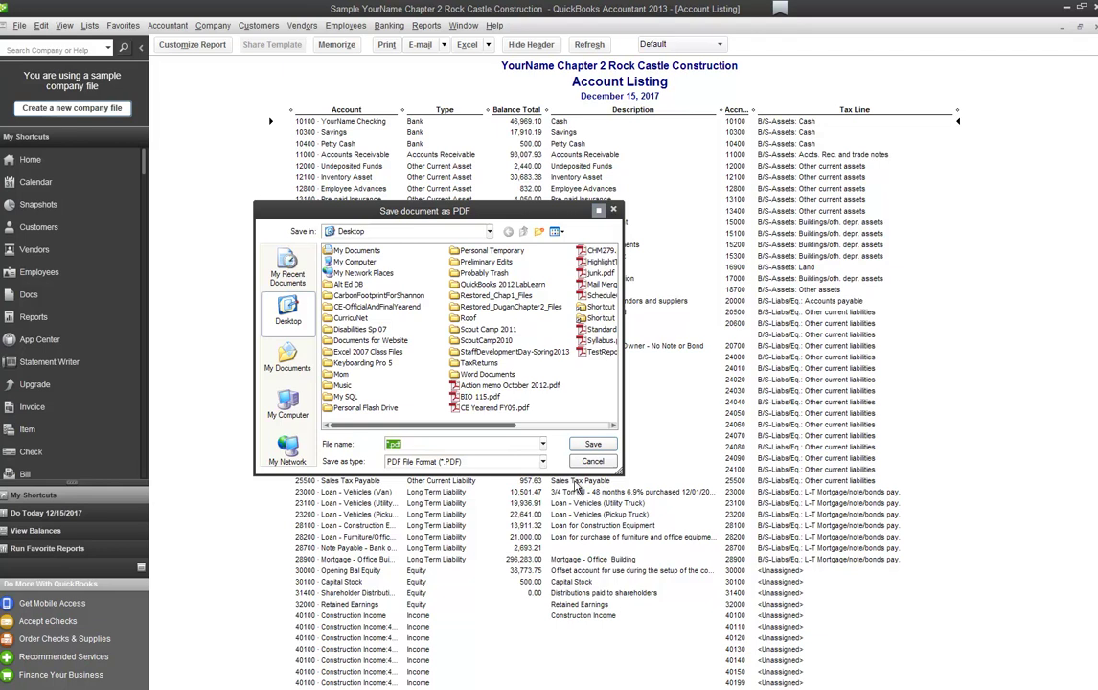
{"action": "key", "text": "Escape"}
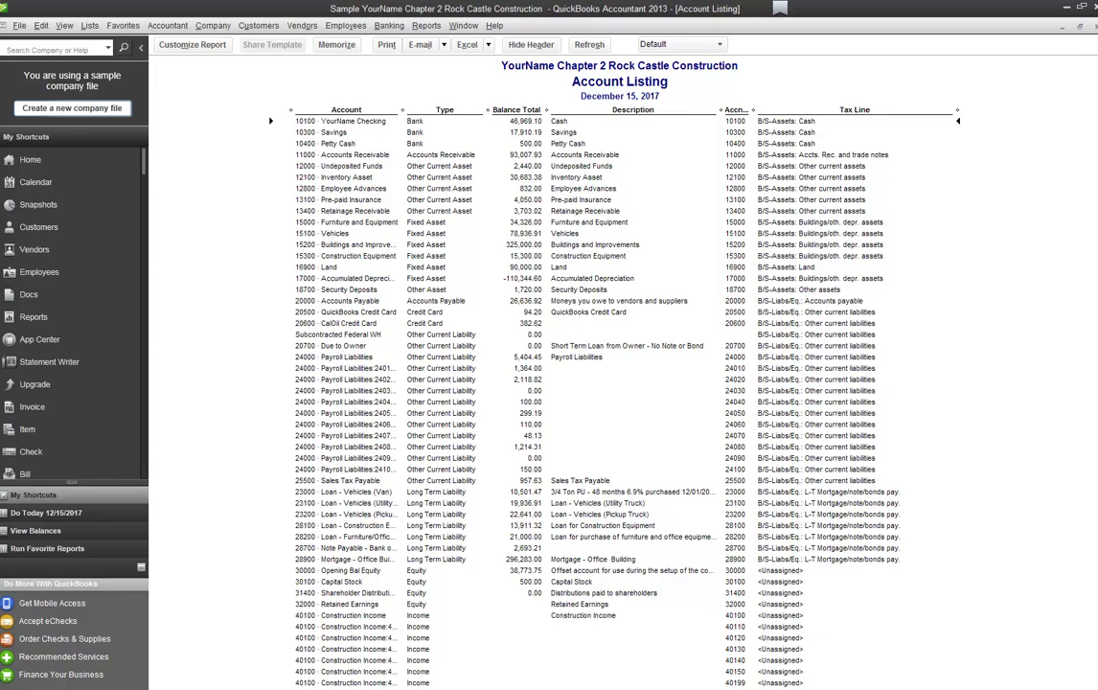
{"action": "key", "text": "Escape"}
{"action": "key", "text": "Escape"}
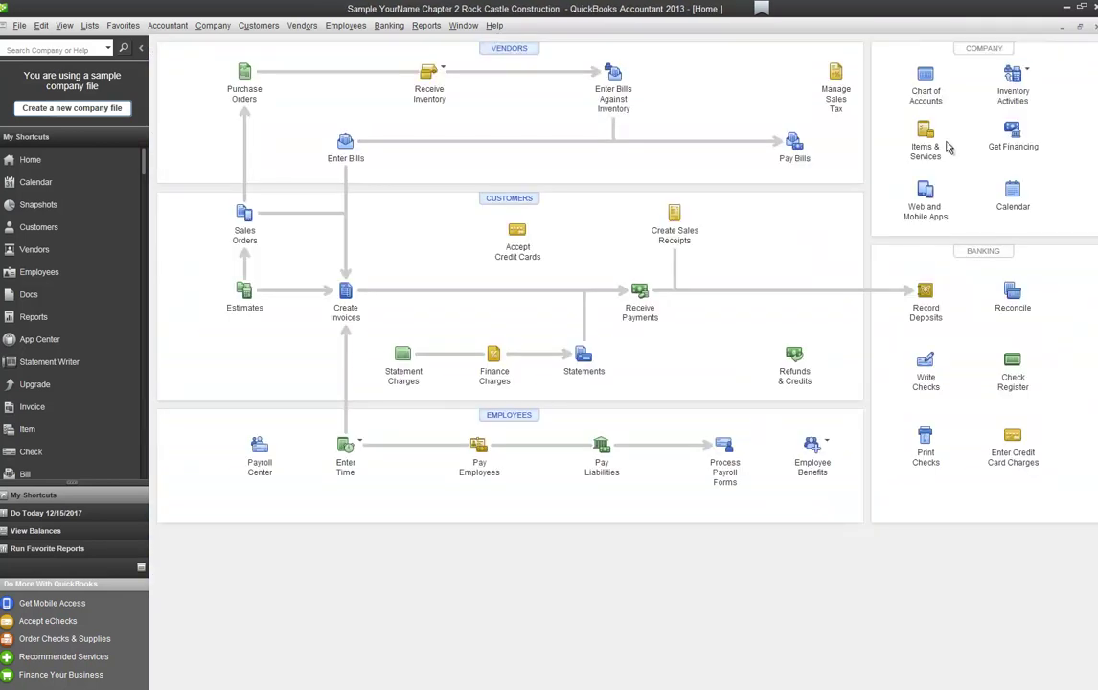